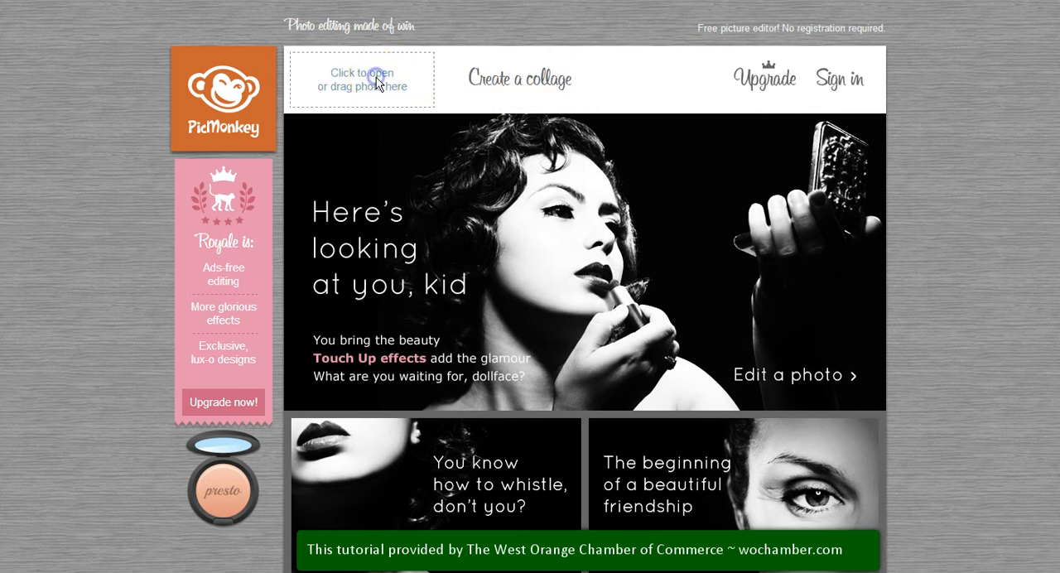
# Step: Open the photo DSCN5884 from the Pictures library for editing
pyautogui.click(377, 83)
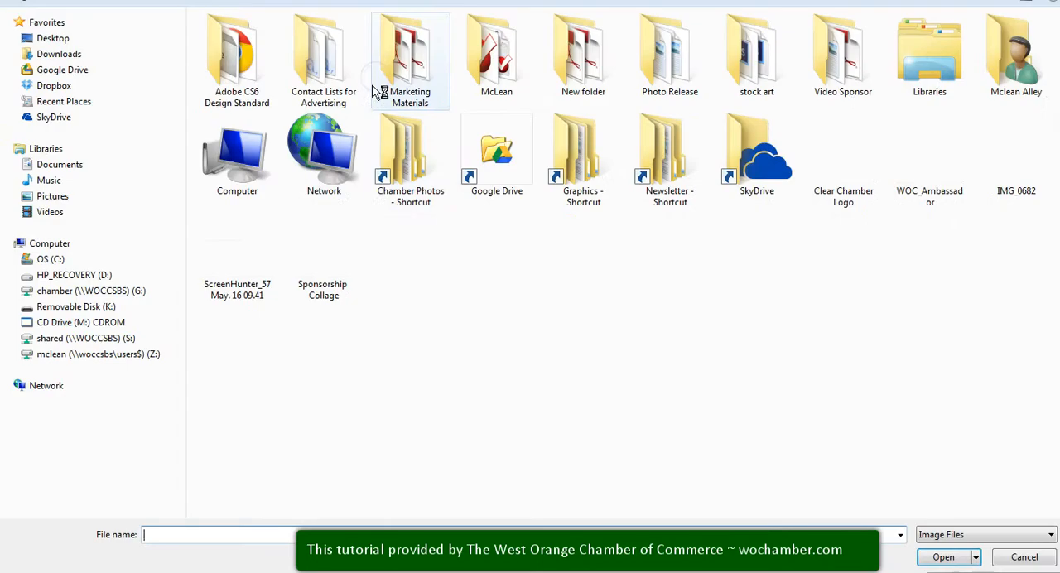
pyautogui.click(36, 188)
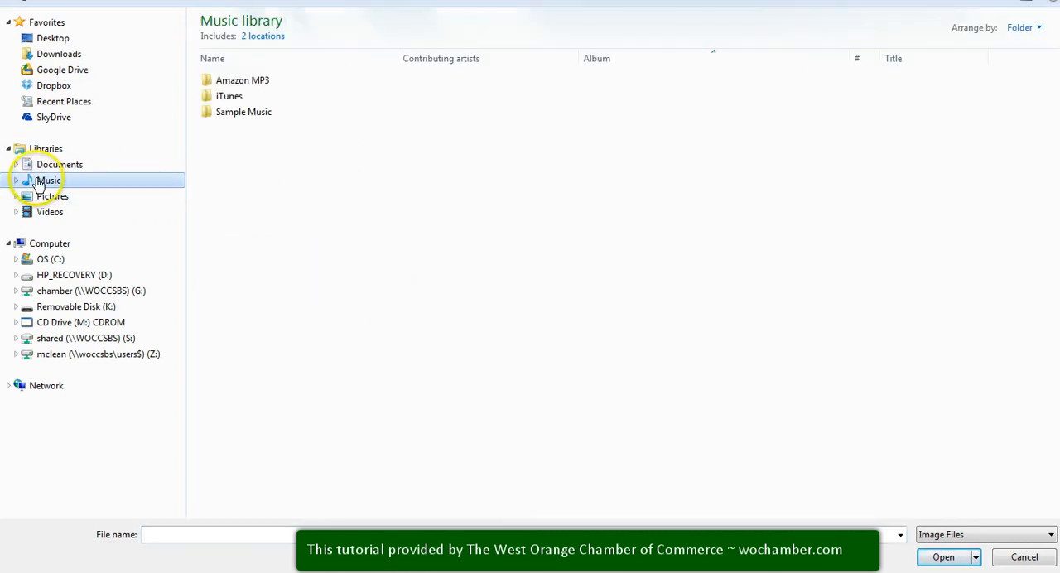
pyautogui.click(49, 195)
pyautogui.click(338, 151)
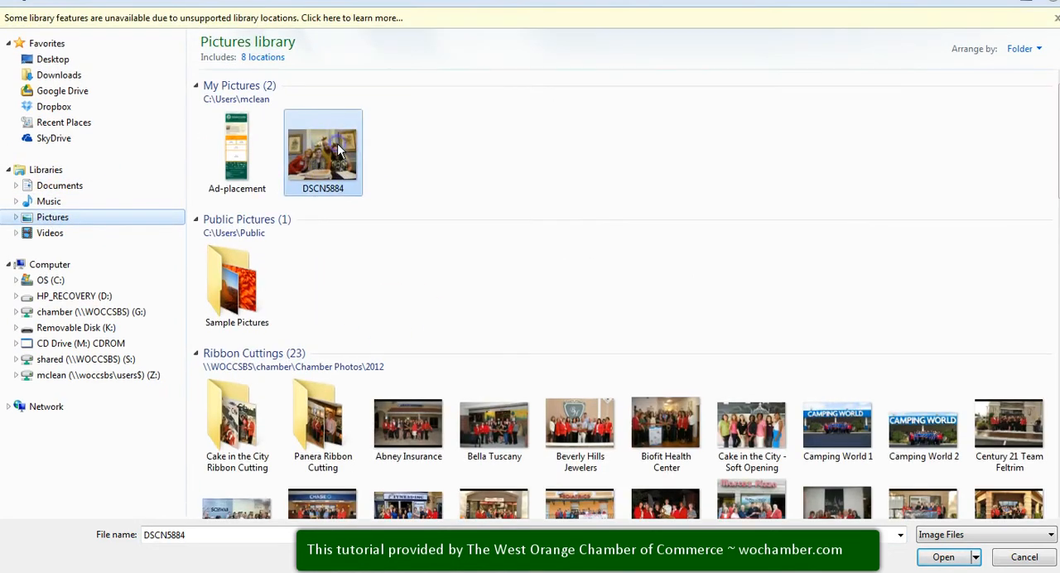
pyautogui.doubleClick(337, 146)
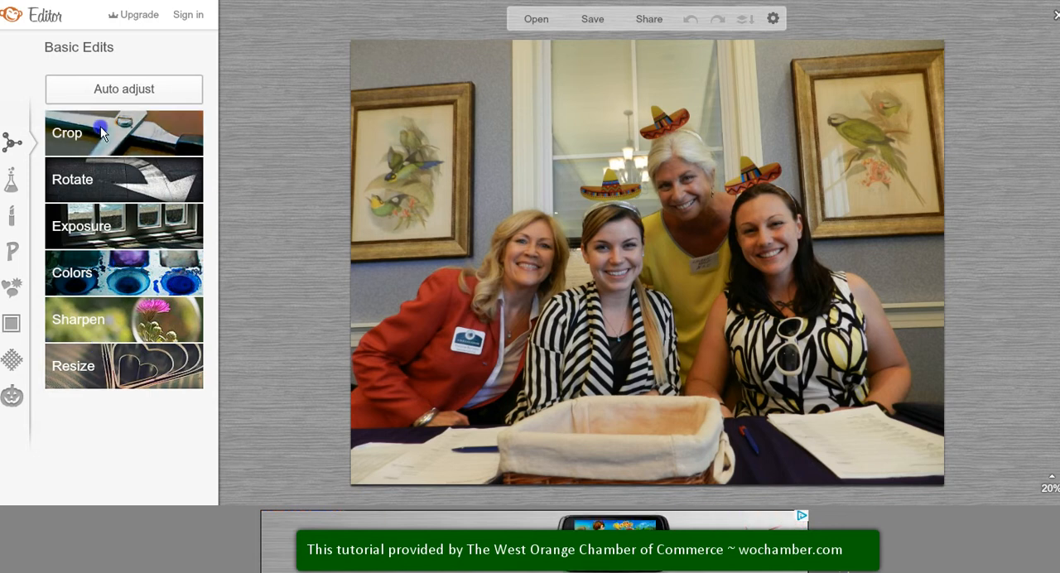
# Step: Try rotating the photo clockwise in quarter turns until it is upright again
pyautogui.click(133, 184)
pyautogui.click(107, 214)
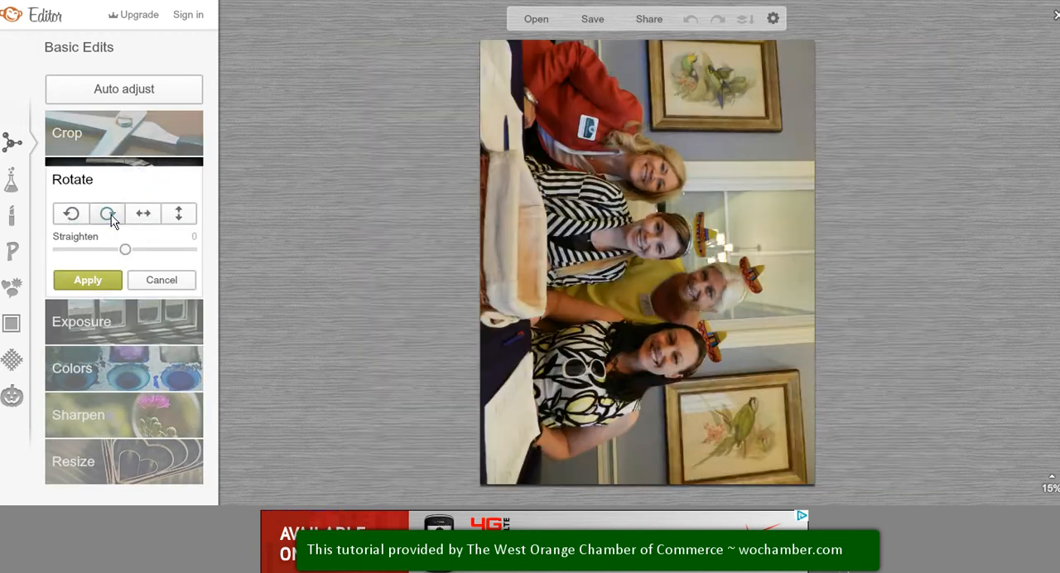
pyautogui.click(108, 214)
pyautogui.click(108, 214)
pyautogui.click(108, 214)
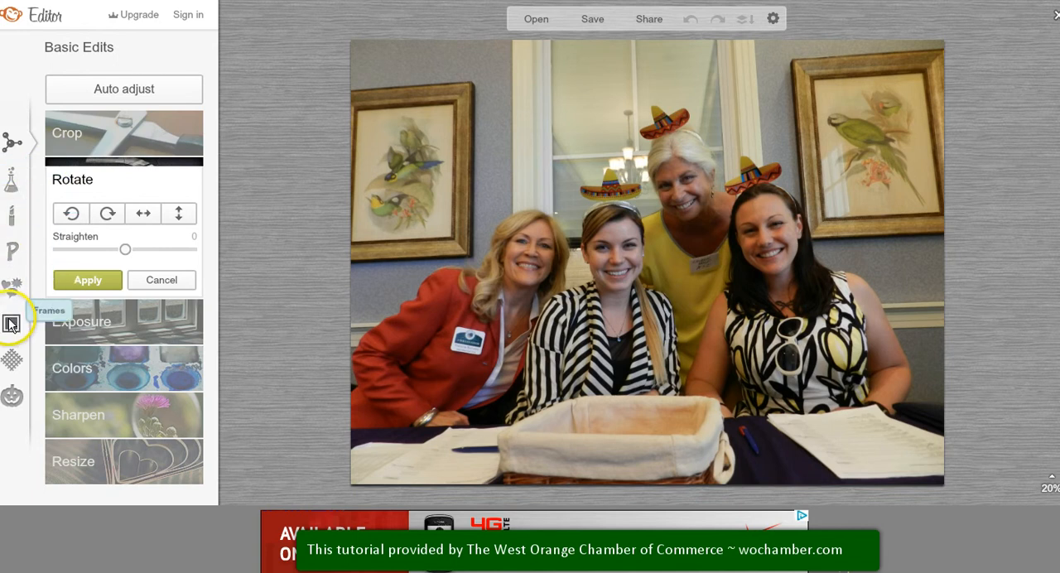
# Step: Look through the themes and the overlay categories, including the Basic and Royale arrow shapes
pyautogui.click(12, 398)
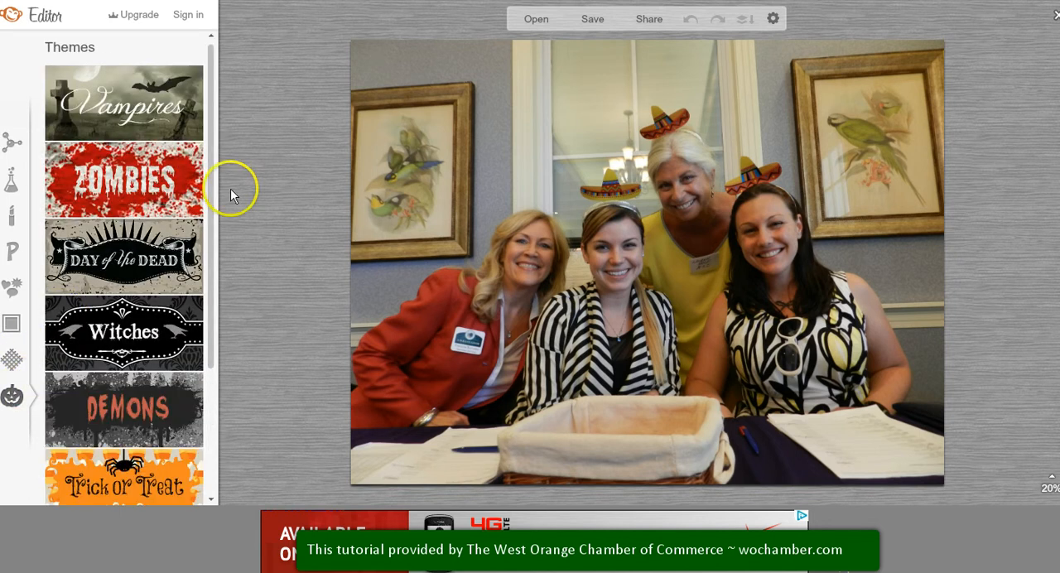
pyautogui.moveTo(211, 98); pyautogui.dragTo(212, 336)
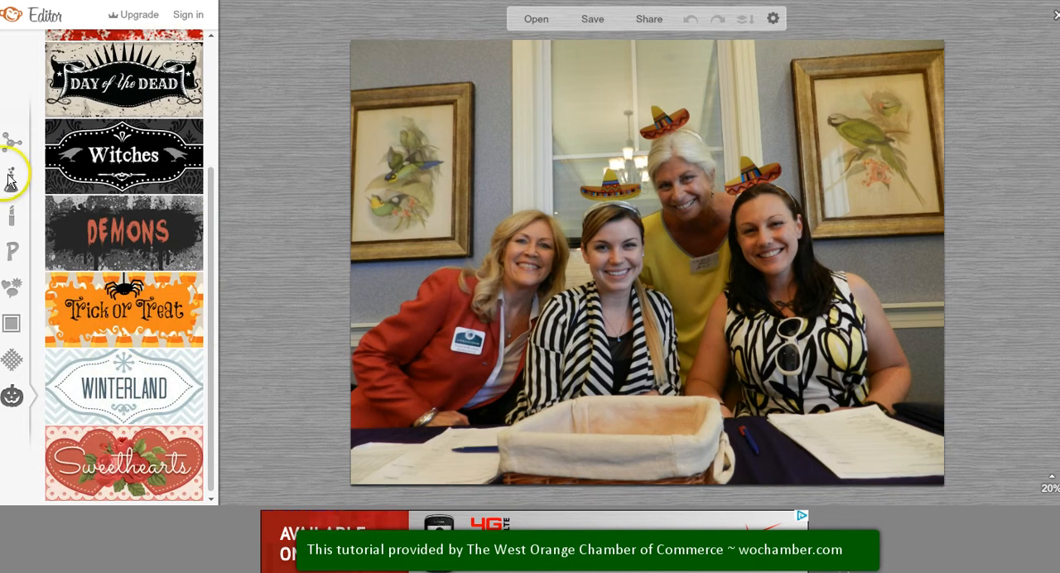
pyautogui.click(14, 288)
pyautogui.click(15, 288)
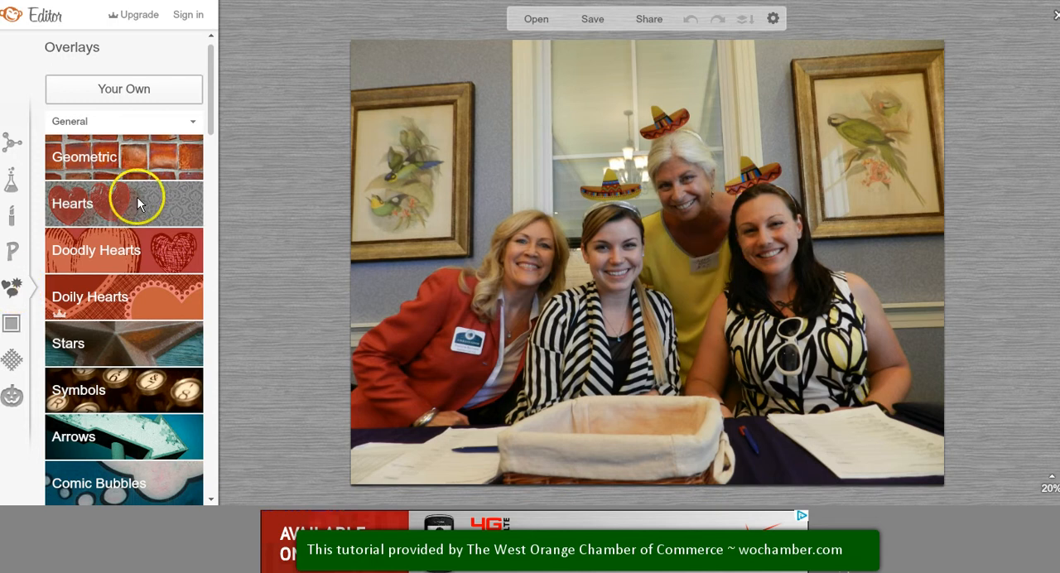
pyautogui.scroll(-1, 133, 365)
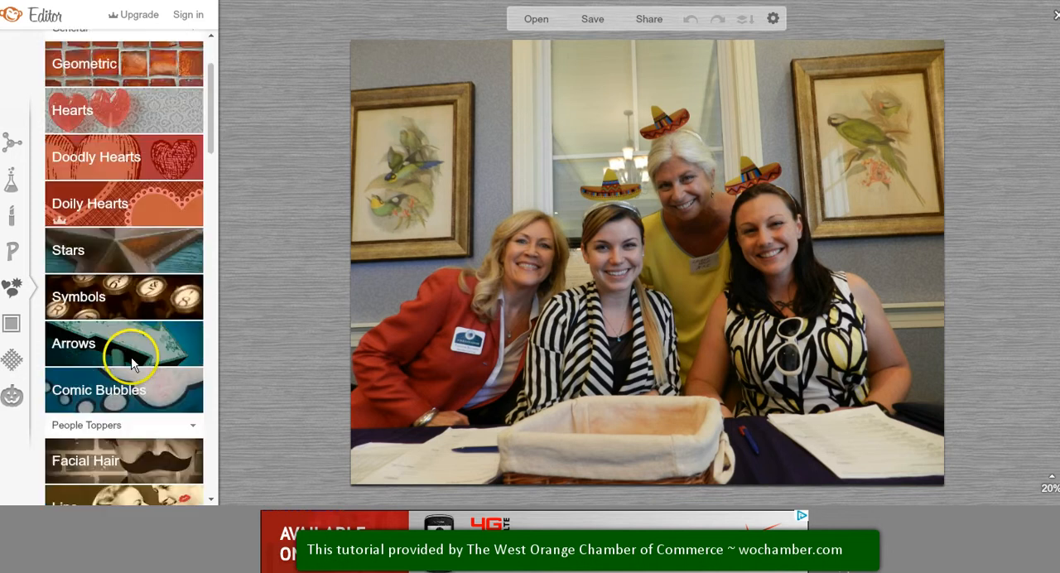
pyautogui.click(131, 364)
pyautogui.scroll(-1, 133, 331)
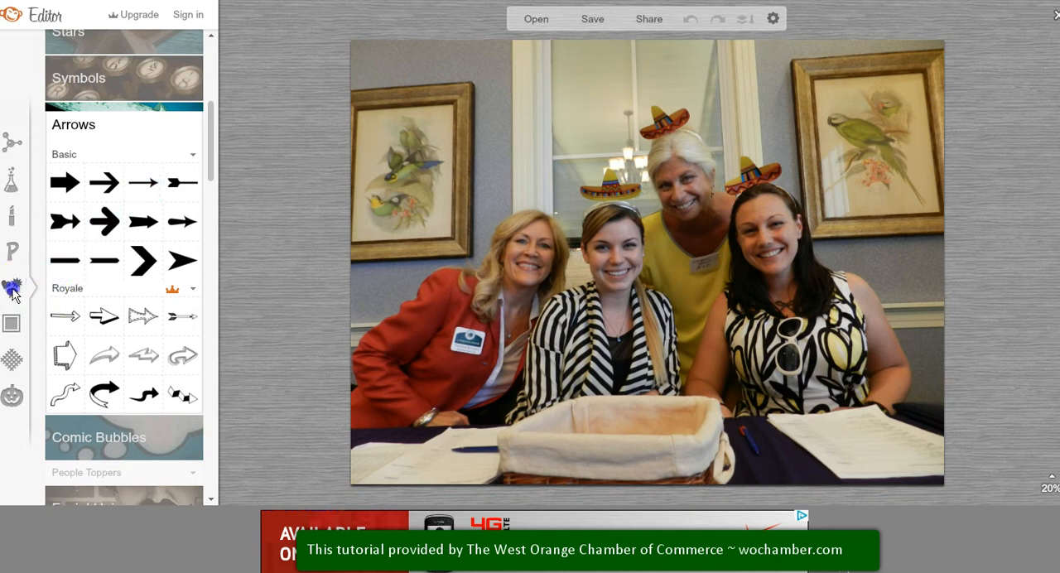
pyautogui.scroll(4, 124, 296)
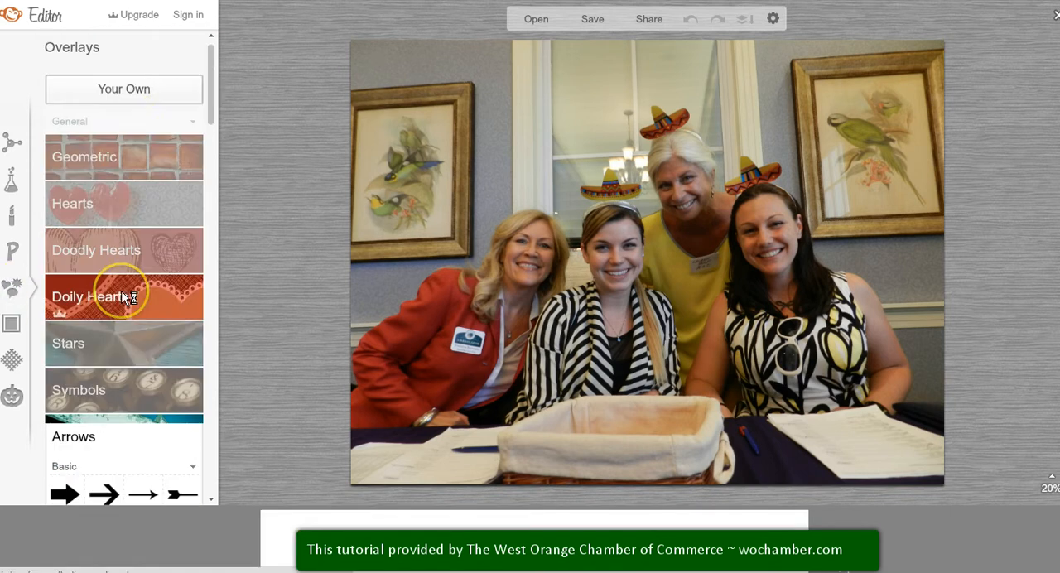
# Step: Add the West Orange Chamber of Commerce logo from the computer as an overlay and place it in the photo's upper-right corner
pyautogui.click(126, 90)
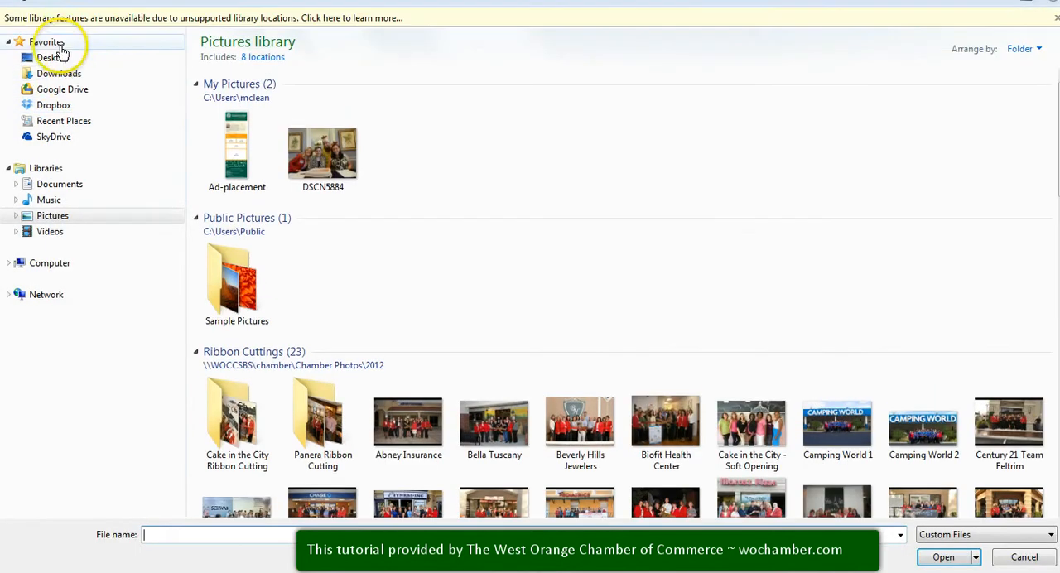
pyautogui.click(53, 58)
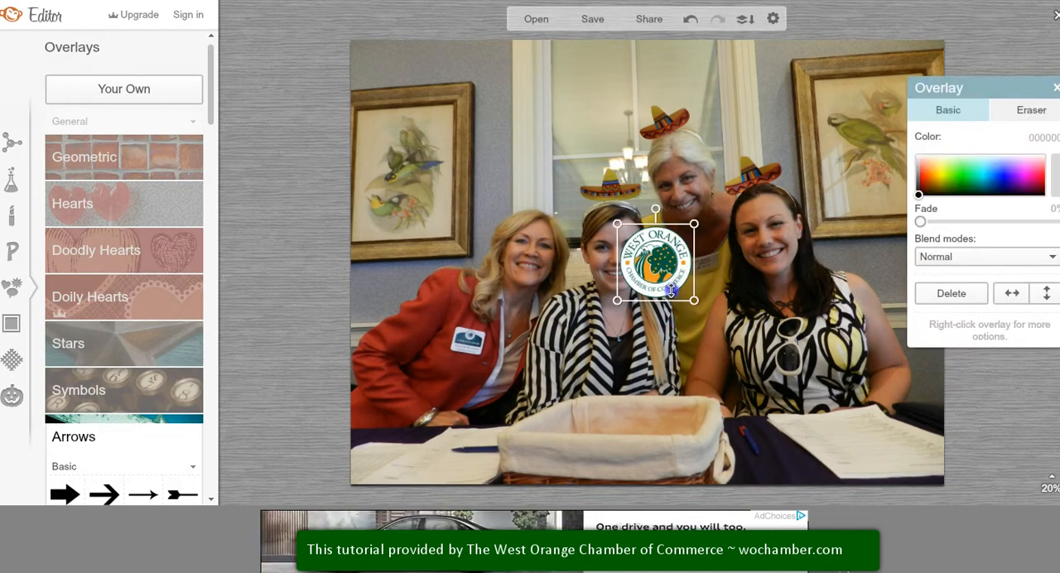
pyautogui.moveTo(628, 230); pyautogui.dragTo(885, 113)
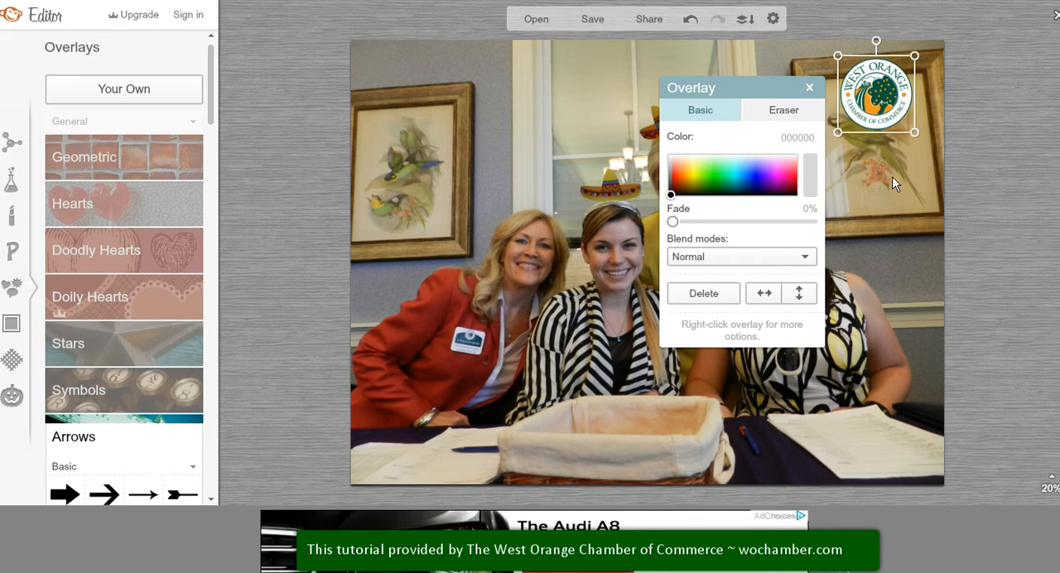
pyautogui.click(883, 196)
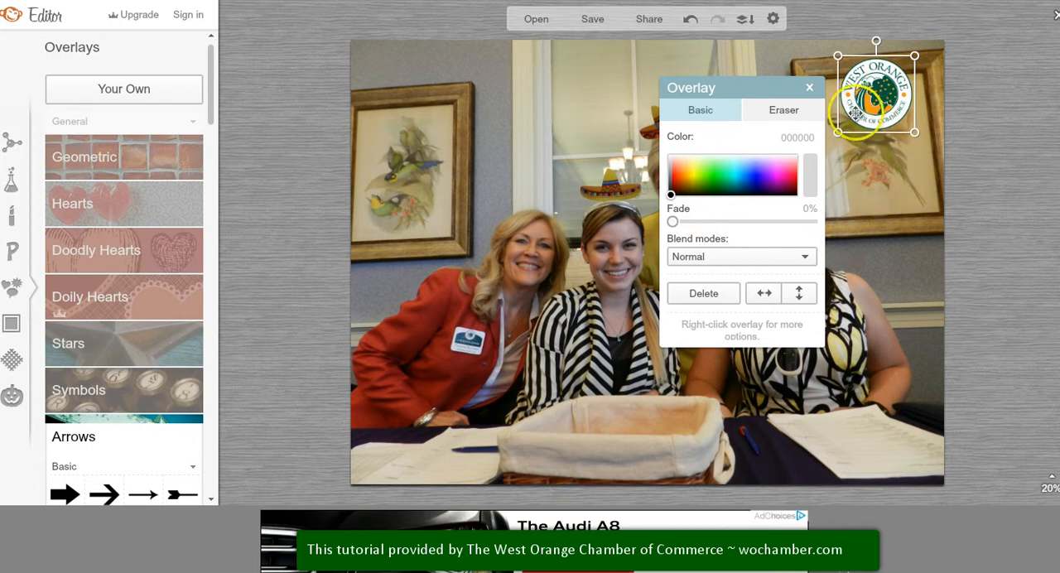
# Step: Try the logo enlarged over the middle of the photo with a 35% fade, and restore the fade to 0%
pyautogui.moveTo(672, 222); pyautogui.dragTo(638, 224)
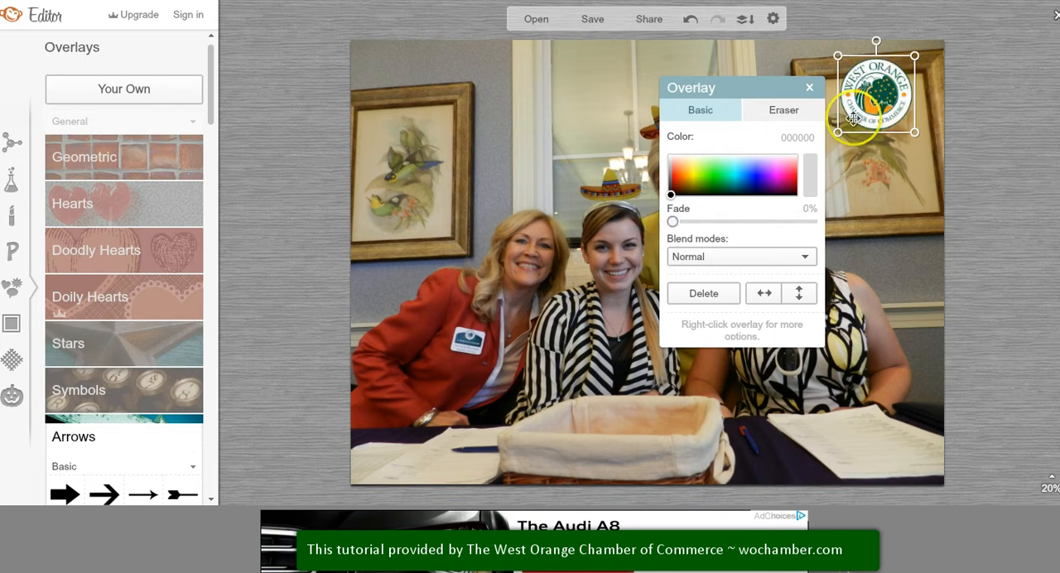
pyautogui.moveTo(837, 134); pyautogui.dragTo(381, 361)
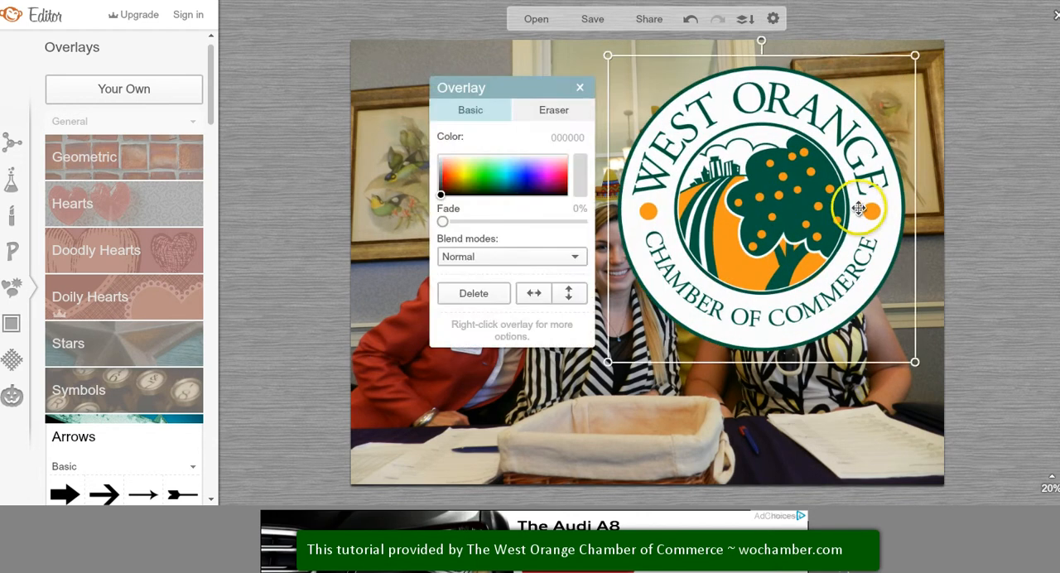
pyautogui.moveTo(685, 263); pyautogui.dragTo(733, 236)
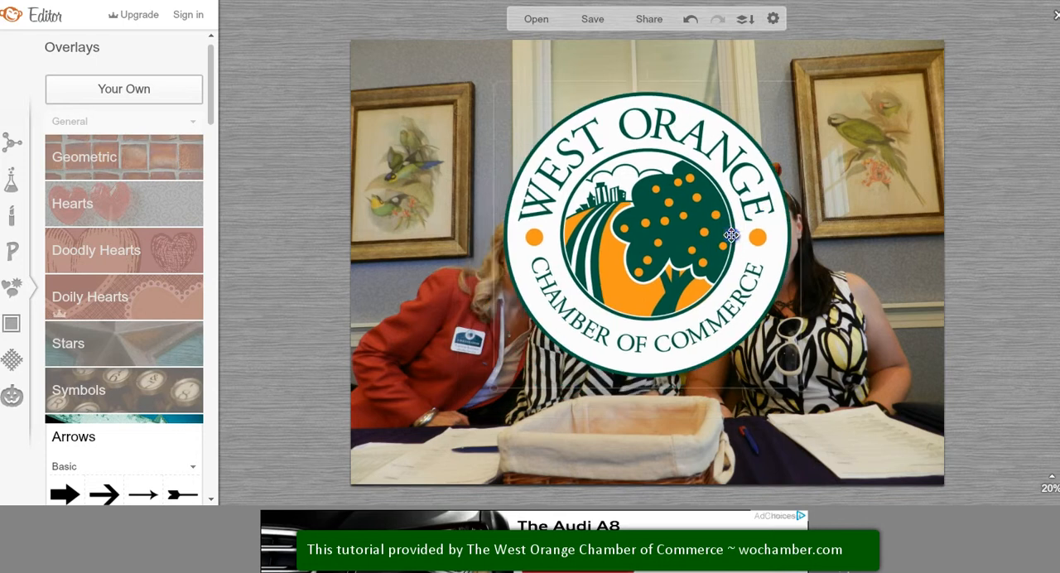
pyautogui.moveTo(329, 222); pyautogui.dragTo(377, 225)
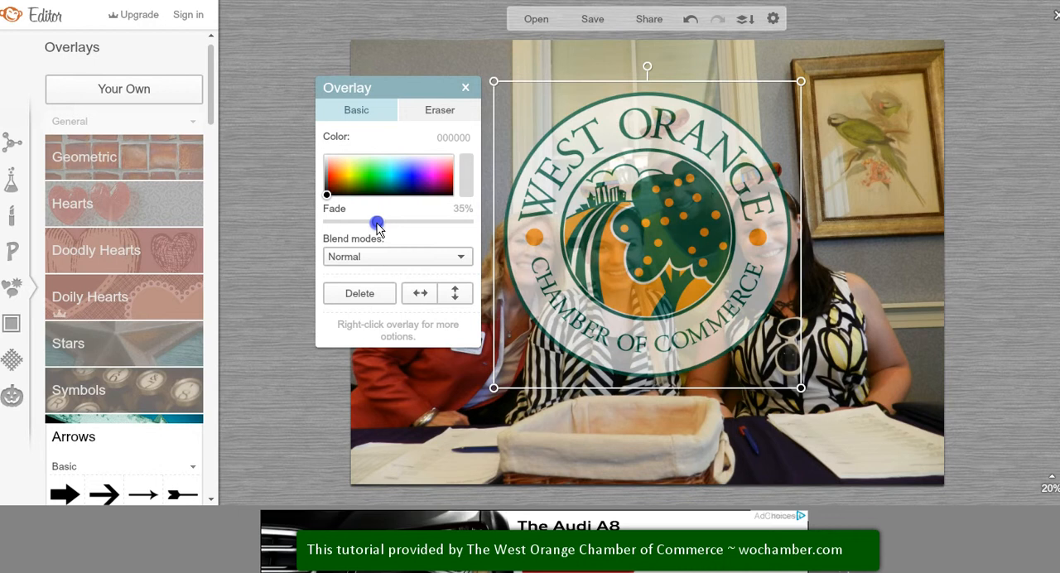
pyautogui.moveTo(377, 226); pyautogui.dragTo(315, 222)
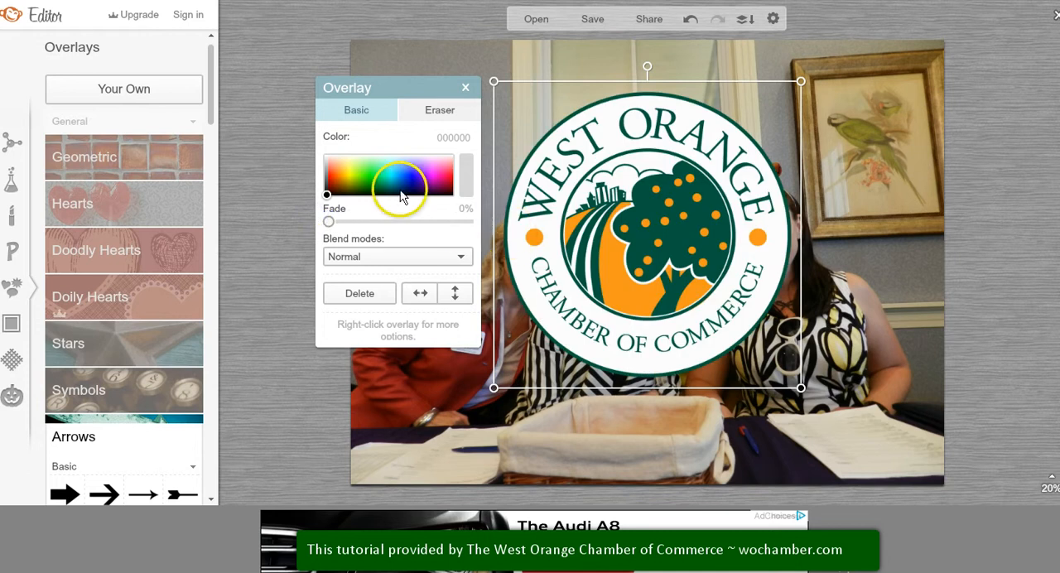
# Step: Try tinting the logo green, navy and purple, and return it to near-black 040404 to restore its original look
pyautogui.moveTo(390, 184); pyautogui.dragTo(329, 191)
pyautogui.click(365, 180)
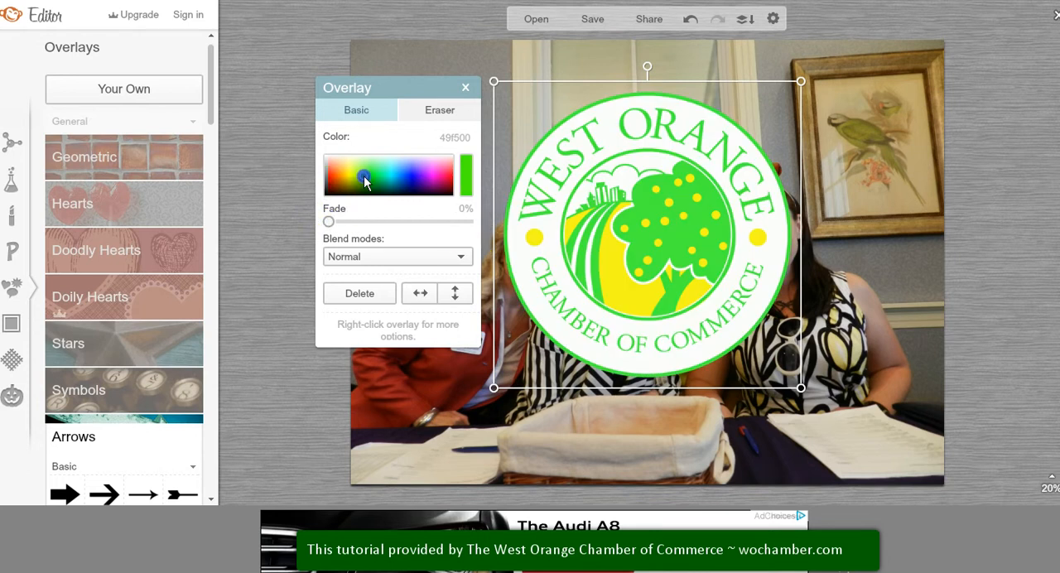
pyautogui.click(400, 193)
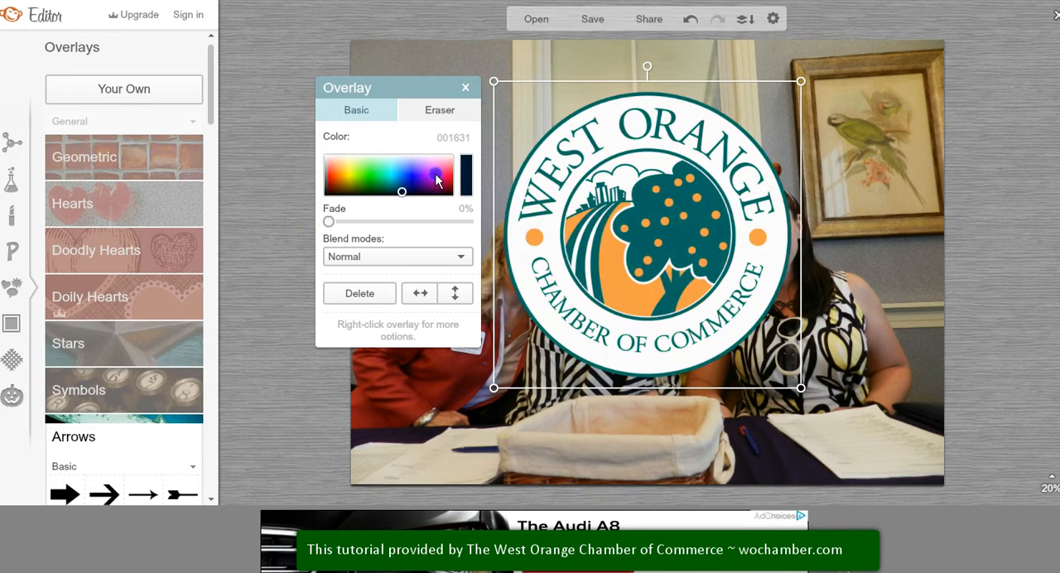
pyautogui.click(433, 178)
pyautogui.click(431, 175)
pyautogui.click(420, 184)
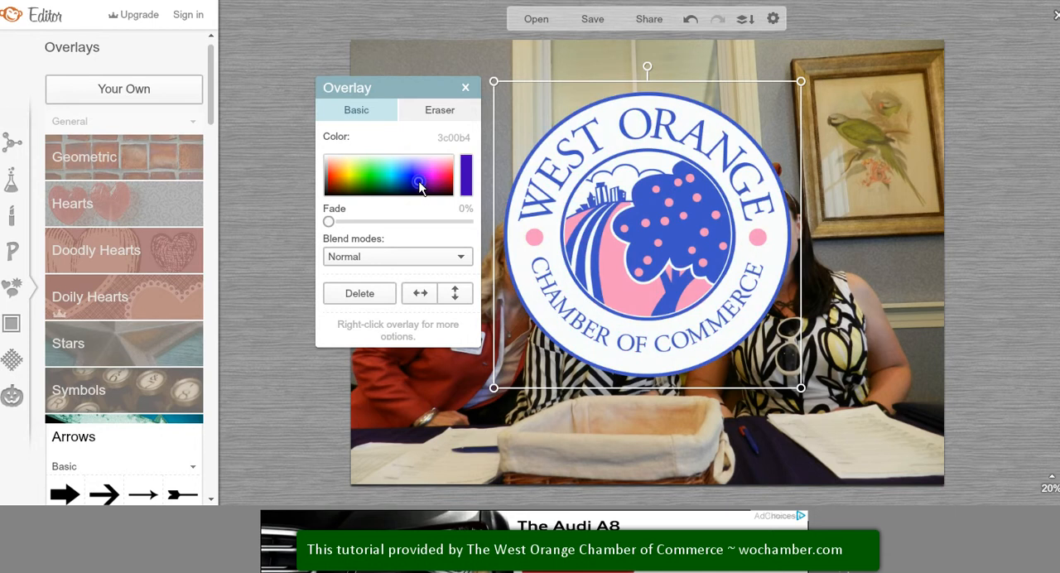
pyautogui.moveTo(420, 184)
pyautogui.mouseDown()
pyautogui.moveTo(306, 156)
pyautogui.moveTo(301, 204)
pyautogui.mouseUp()
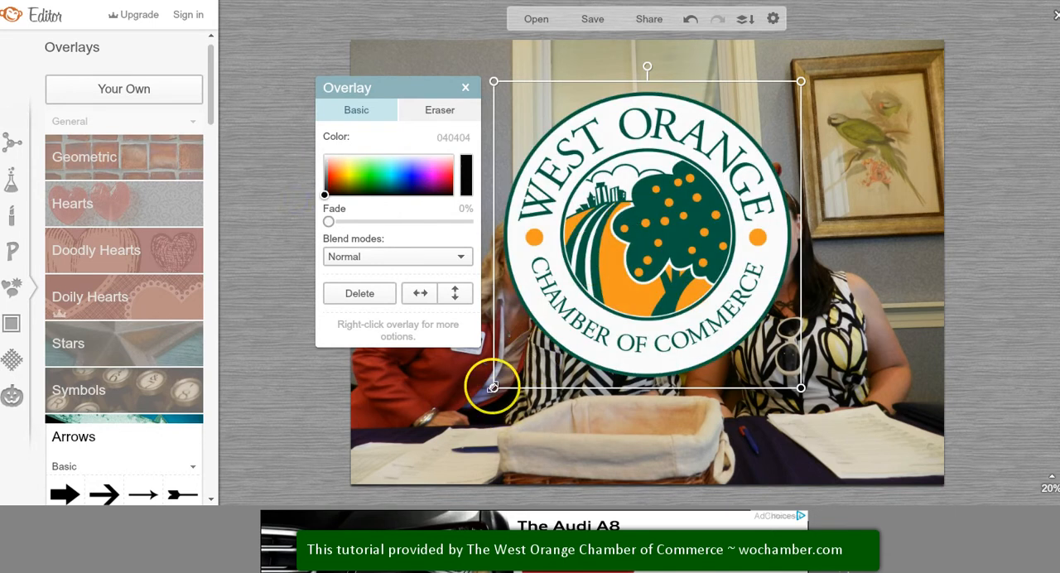
# Step: Shrink the logo and place it over the framed picture in the photo's upper-right corner
pyautogui.moveTo(492, 387); pyautogui.dragTo(698, 164)
pyautogui.moveTo(750, 125); pyautogui.dragTo(867, 98)
pyautogui.click(907, 232)
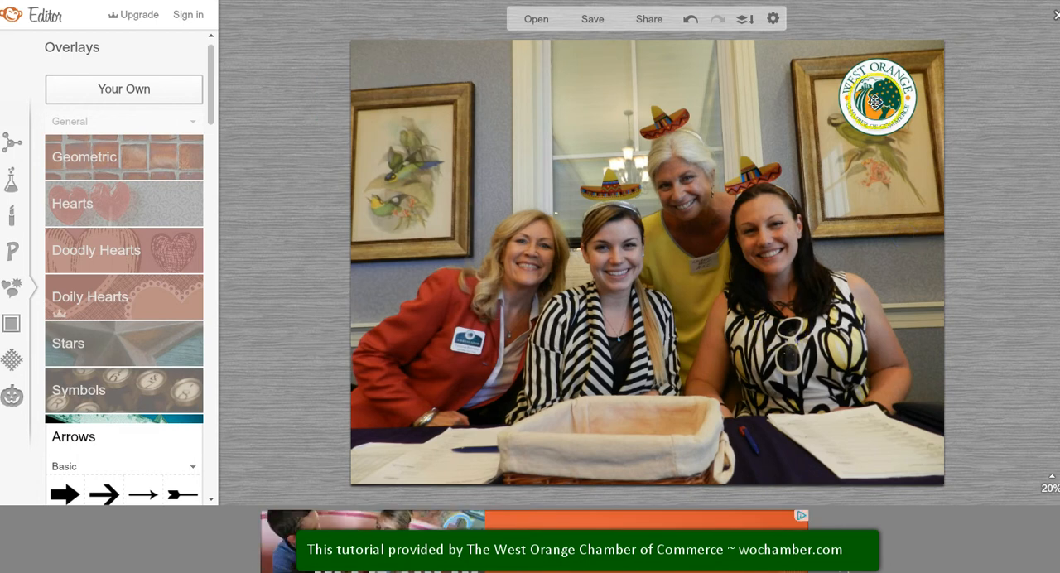
pyautogui.moveTo(876, 101); pyautogui.dragTo(862, 123)
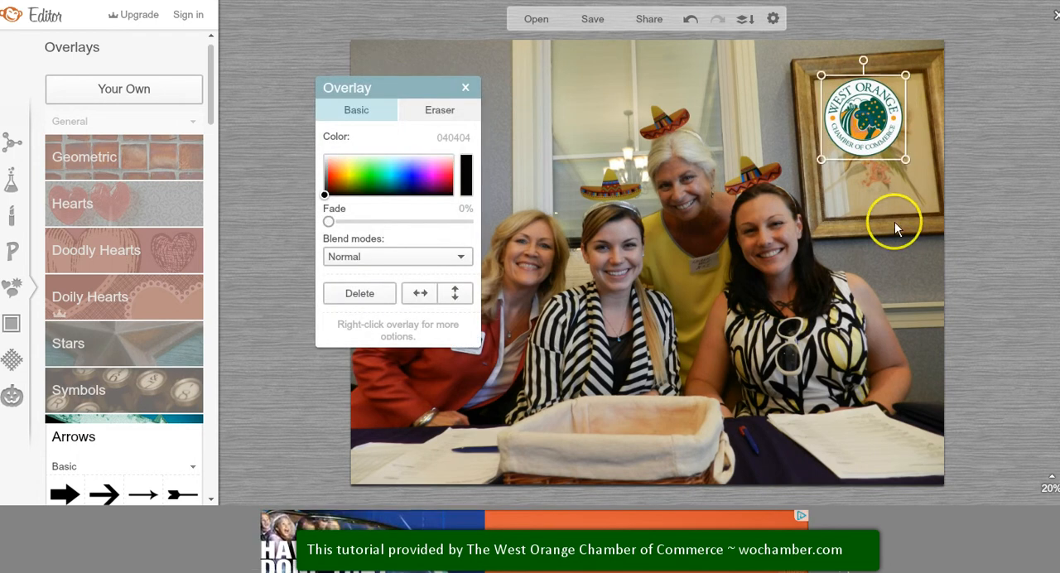
pyautogui.click(881, 242)
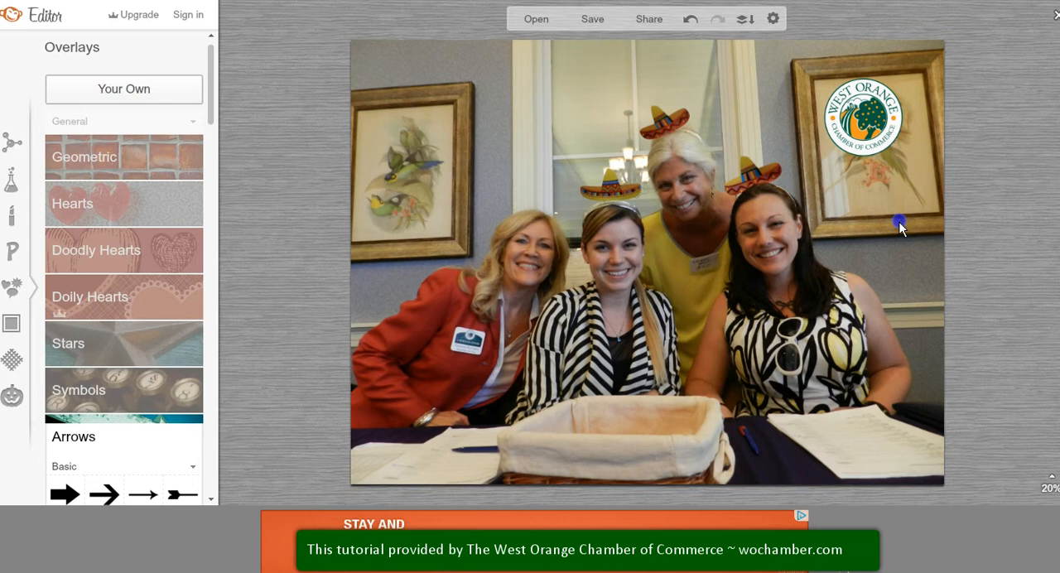
# Step: Add a geometric rectangle overlay and stretch it into a full-width band along the bottom of the photo
pyautogui.click(114, 163)
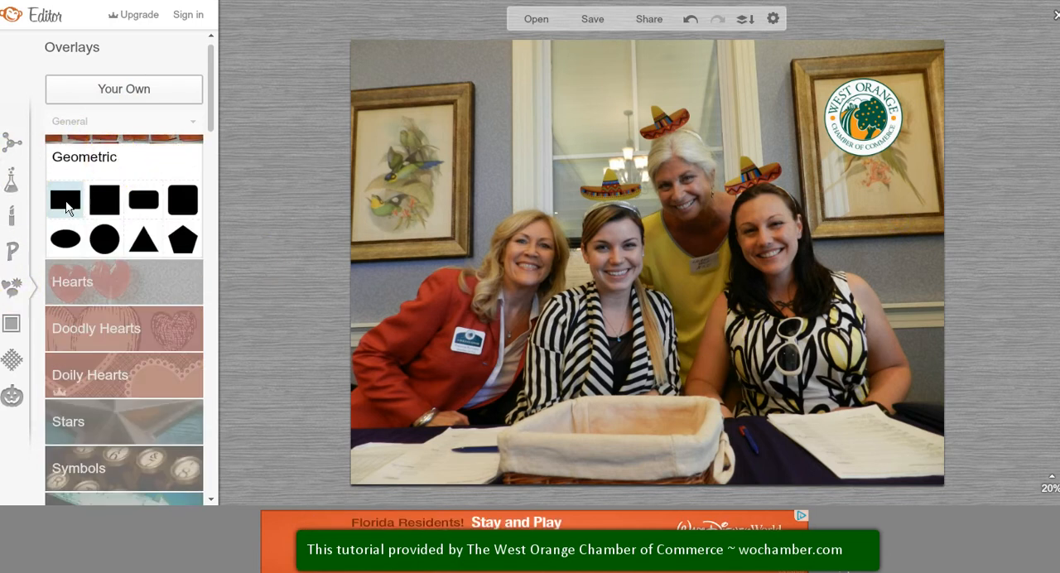
pyautogui.moveTo(67, 207); pyautogui.dragTo(674, 307)
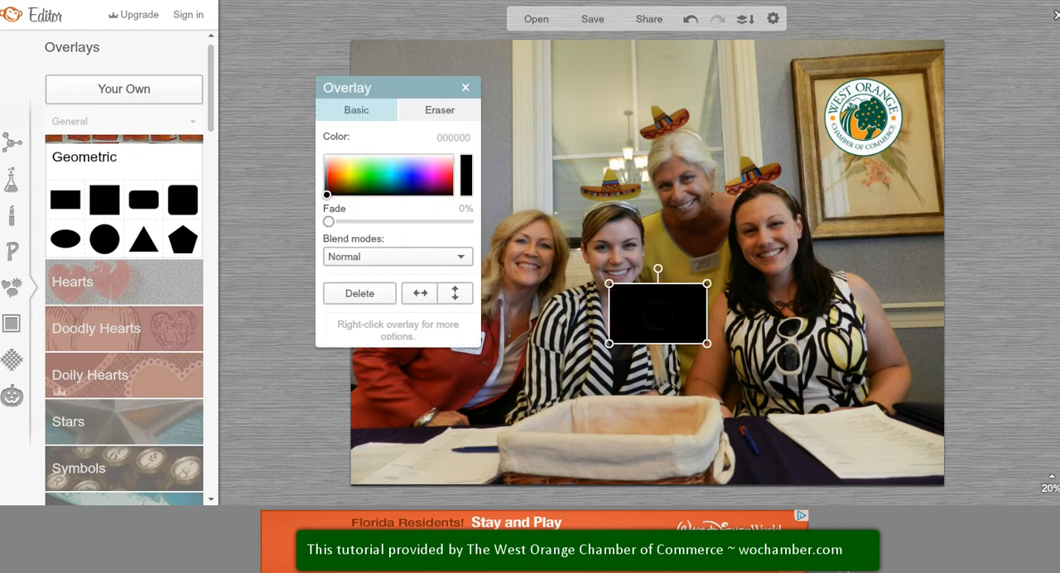
pyautogui.moveTo(493, 323); pyautogui.dragTo(325, 321)
pyautogui.moveTo(865, 316); pyautogui.dragTo(966, 317)
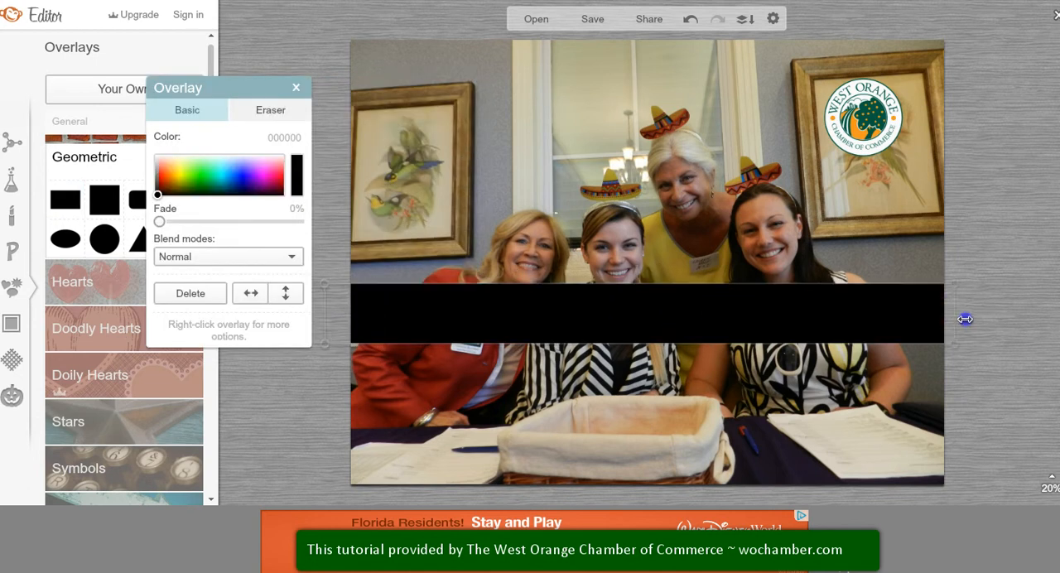
pyautogui.click(812, 315)
pyautogui.moveTo(812, 338); pyautogui.dragTo(749, 395)
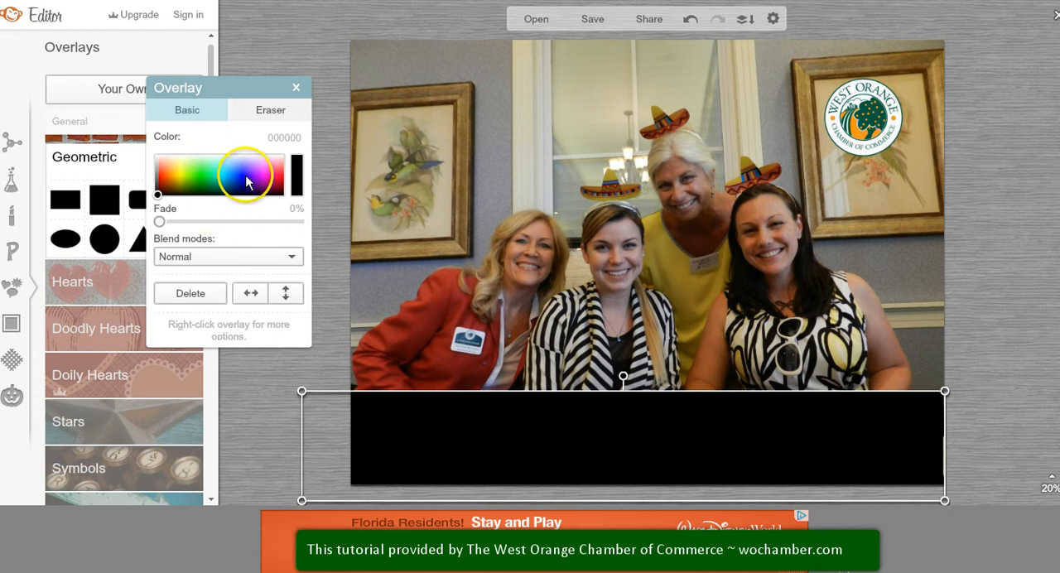
# Step: Try the bottom rectangle in bright green 0cff09 and dark blue 280098
pyautogui.click(245, 174)
pyautogui.click(199, 176)
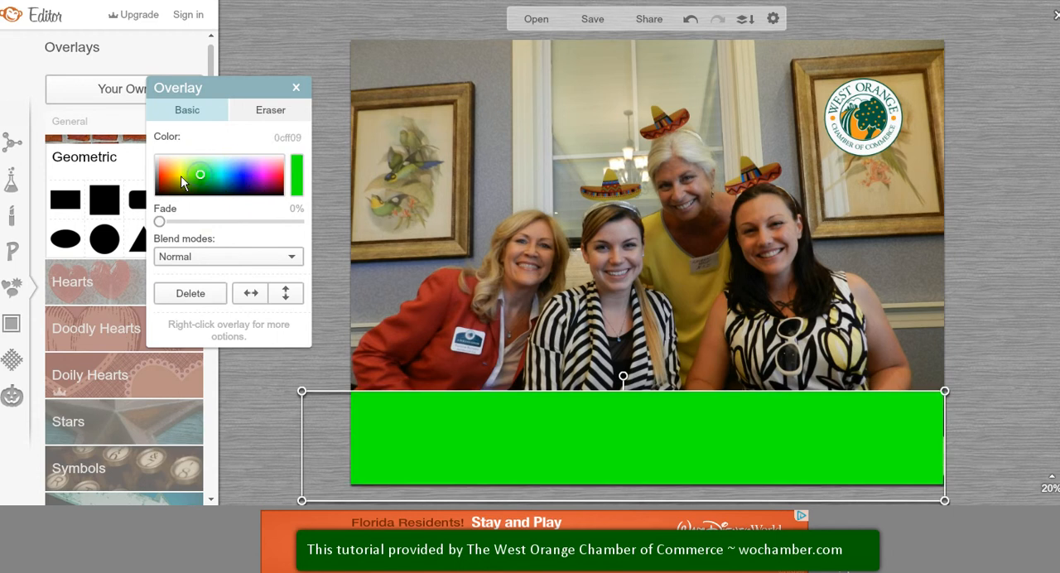
pyautogui.click(171, 182)
pyautogui.click(248, 184)
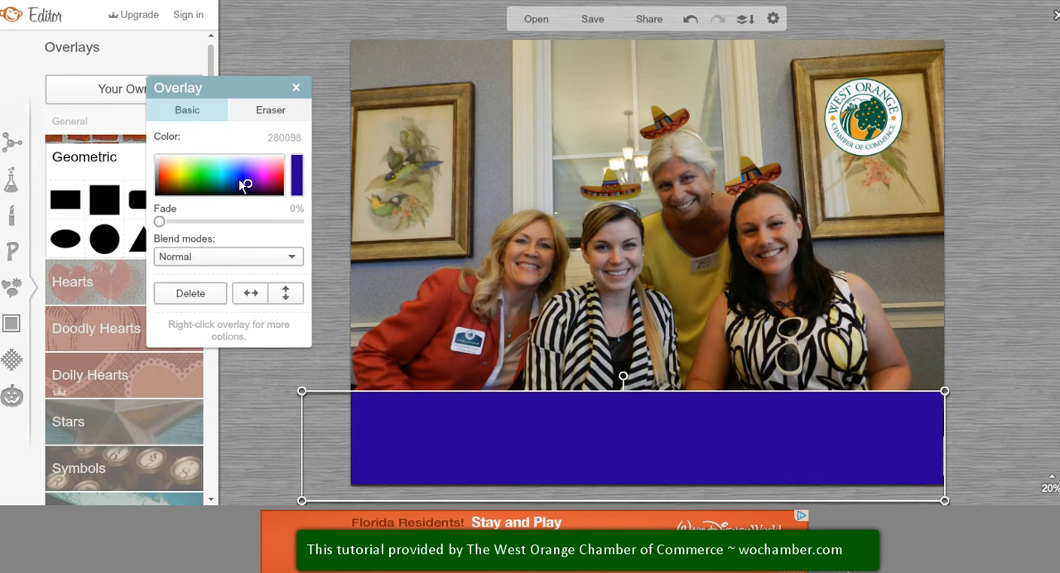
# Step: Recolour the bottom rectangle by sampling grey 88878d from the wall and finally orange f5981f from the chamber logo
pyautogui.click(296, 174)
pyautogui.click(305, 174)
pyautogui.click(304, 174)
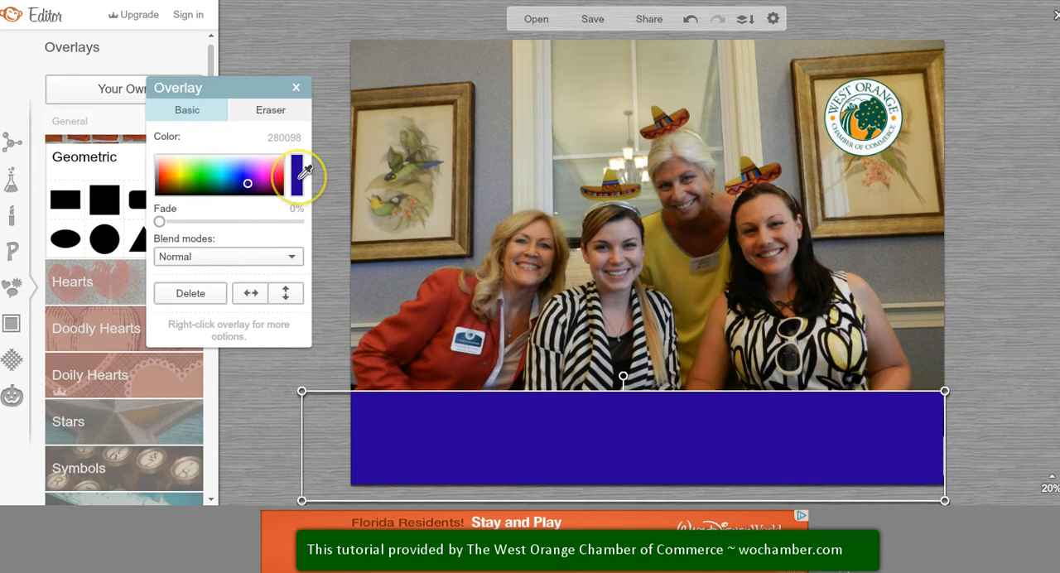
pyautogui.click(507, 161)
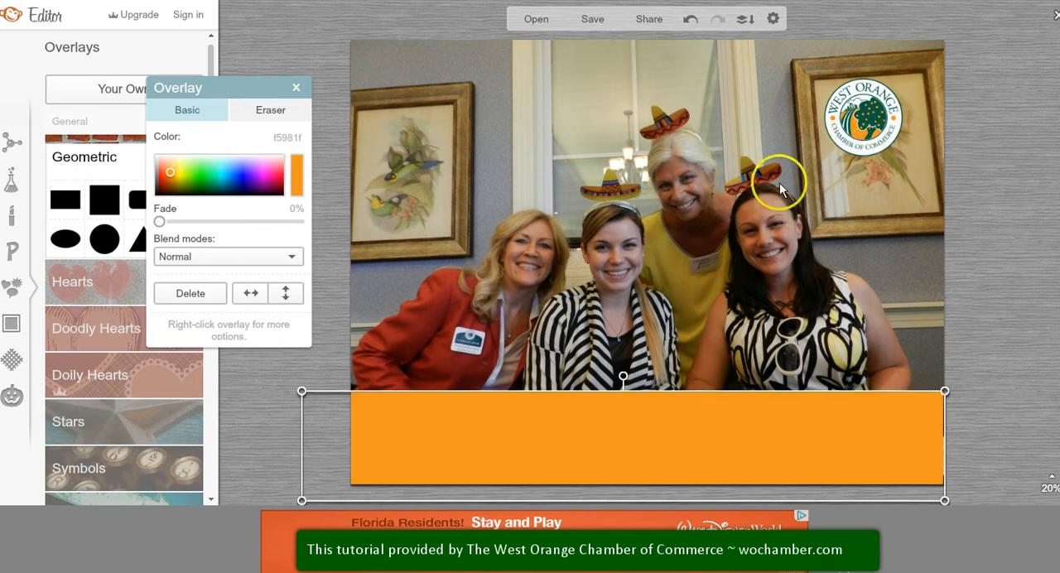
pyautogui.click(639, 253)
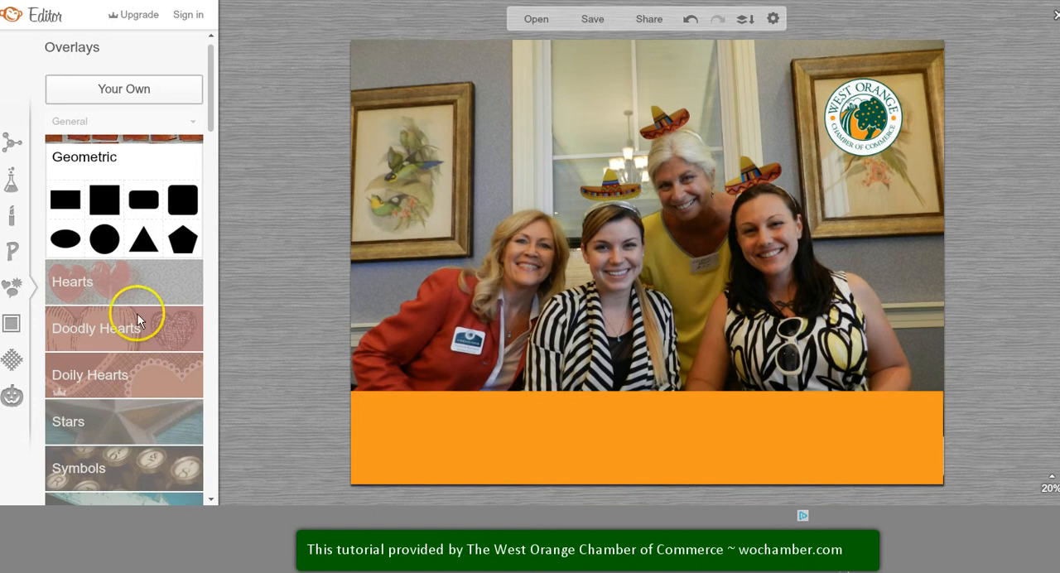
# Step: Browse the available text fonts and add a new text box in Quicksand
pyautogui.click(11, 253)
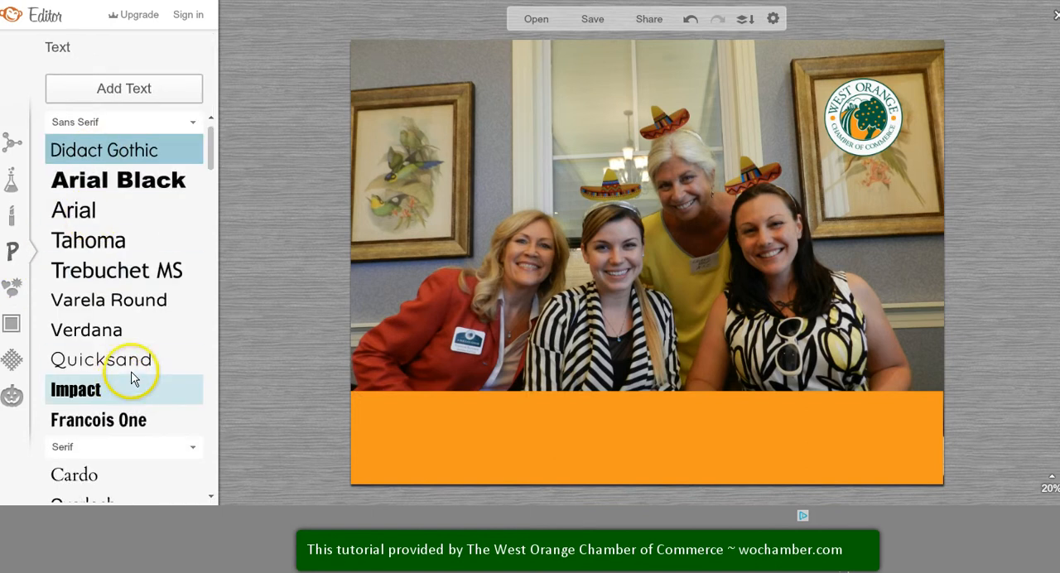
pyautogui.moveTo(208, 147); pyautogui.dragTo(211, 227)
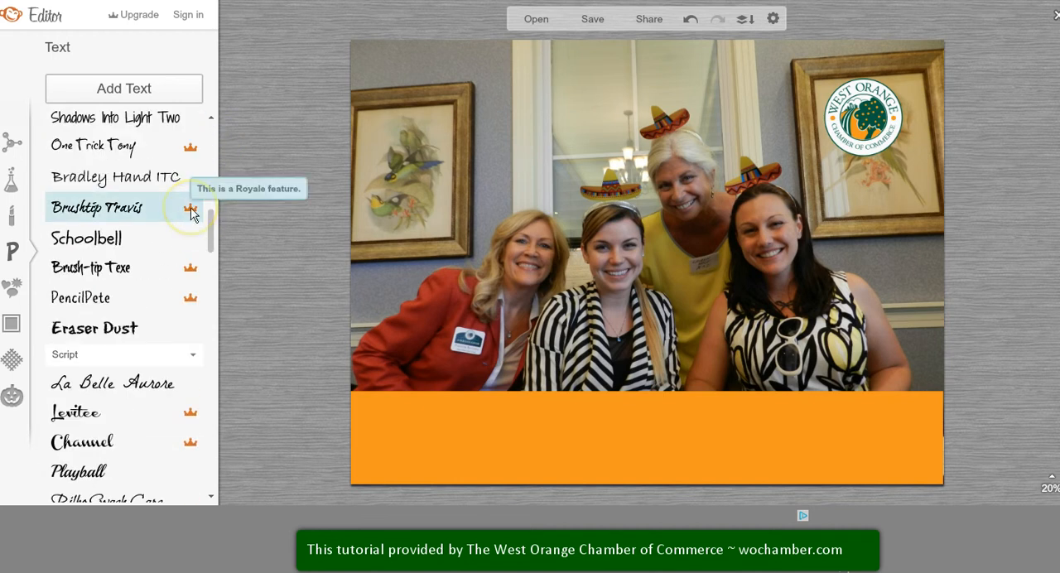
pyautogui.moveTo(208, 234); pyautogui.dragTo(208, 121)
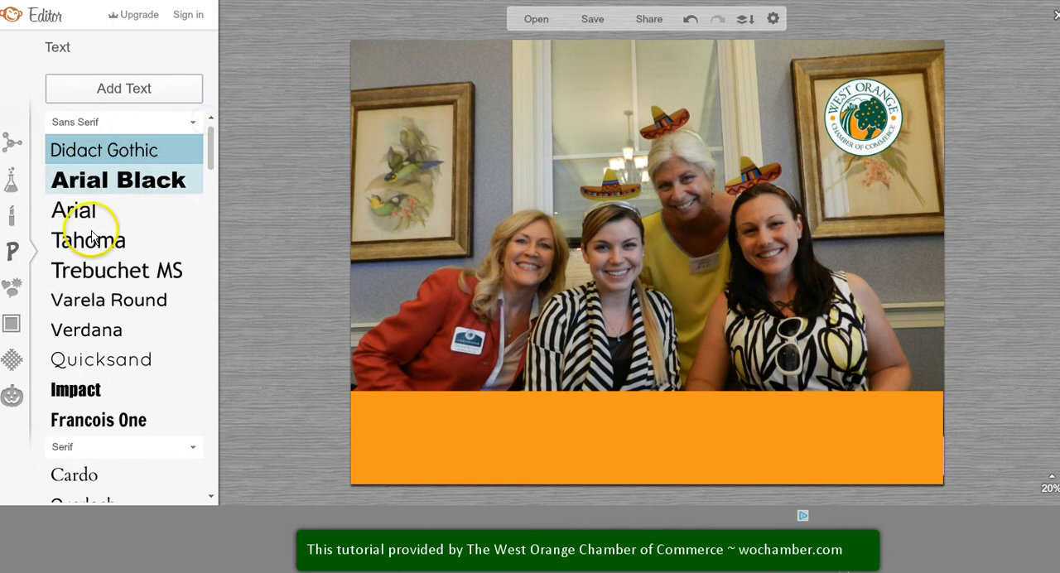
pyautogui.click(98, 362)
pyautogui.click(133, 90)
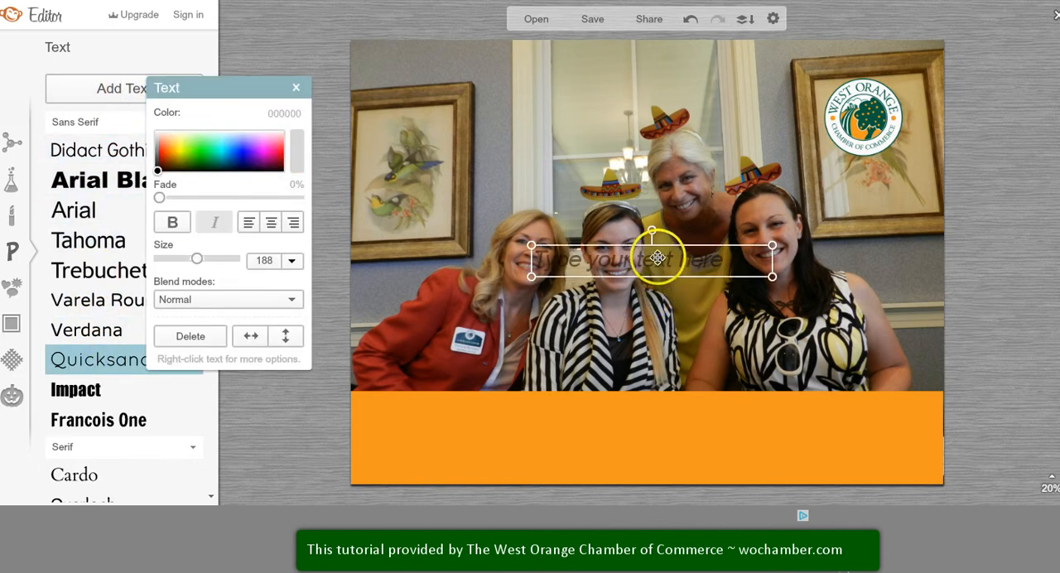
# Step: Place the text box across nearly the full width of the orange band and enter "Great Times at the WOCC BAH!"
pyautogui.moveTo(647, 296); pyautogui.dragTo(632, 440)
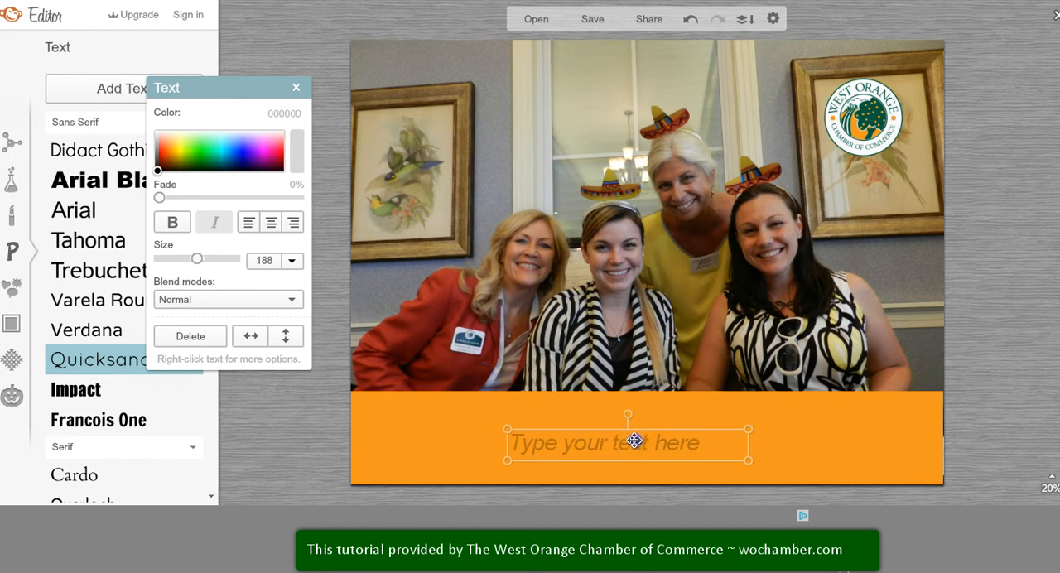
pyautogui.moveTo(508, 448); pyautogui.dragTo(374, 440)
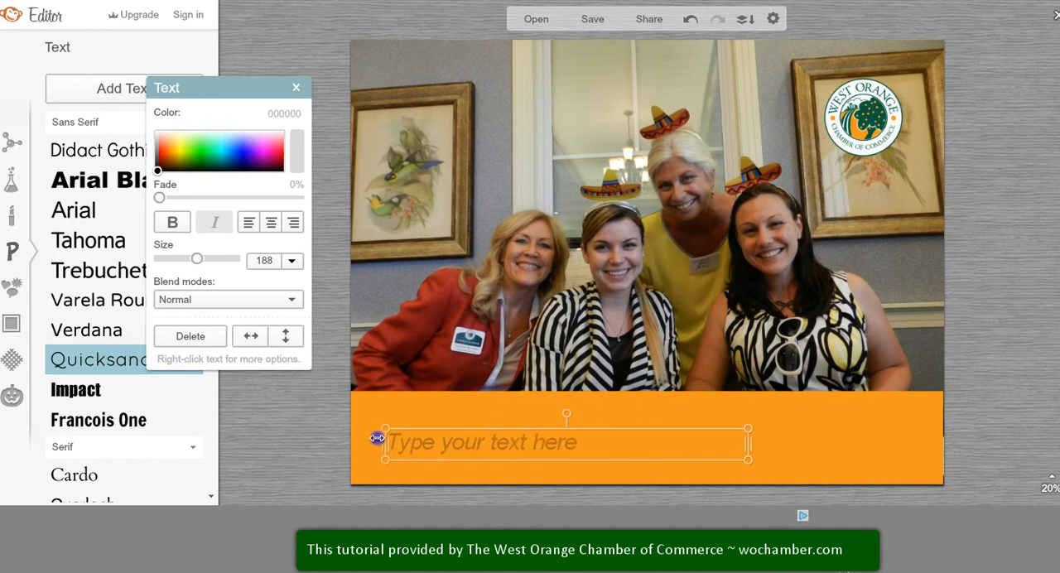
pyautogui.moveTo(850, 444); pyautogui.dragTo(922, 440)
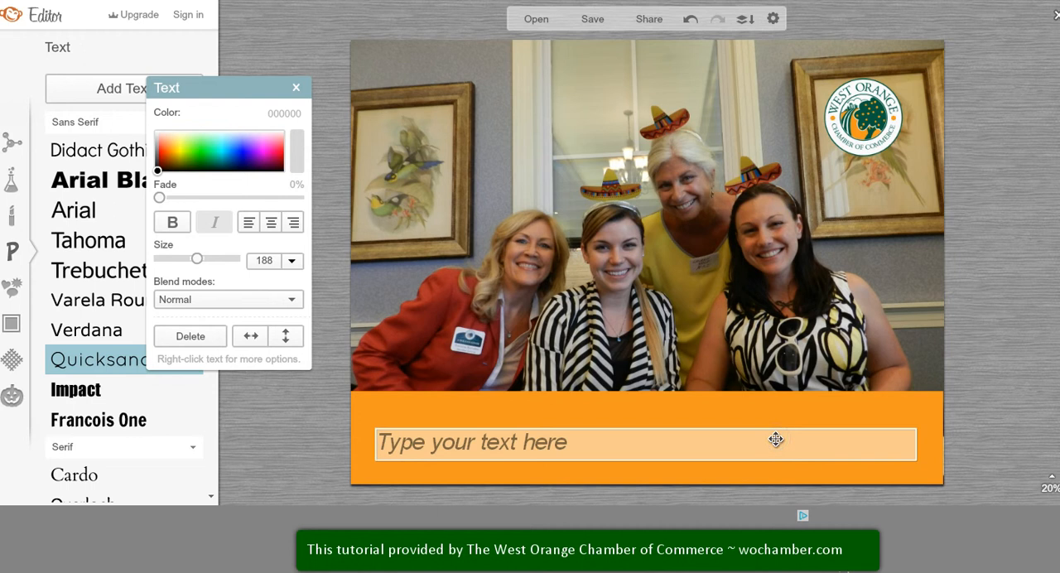
pyautogui.write('Great Times at the WOCC BAH!')
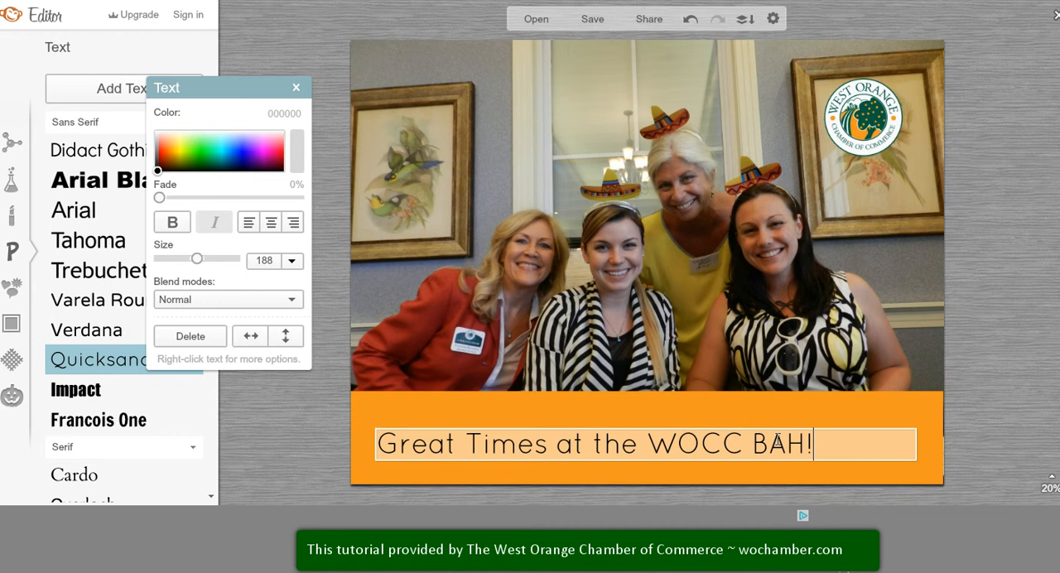
# Step: Centre the whole caption within its text box and make it bold
pyautogui.moveTo(864, 445); pyautogui.dragTo(358, 441)
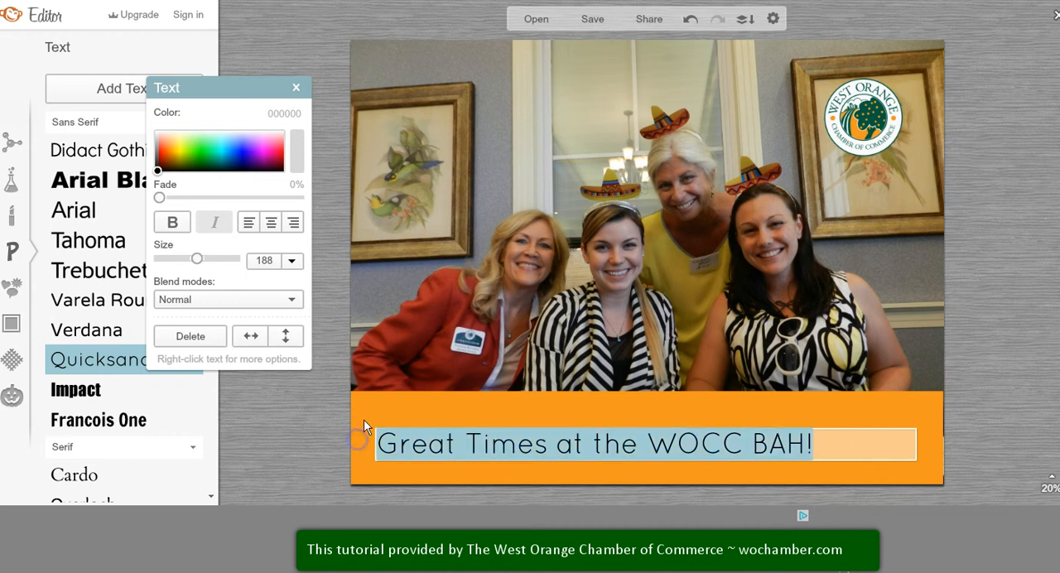
pyautogui.click(271, 222)
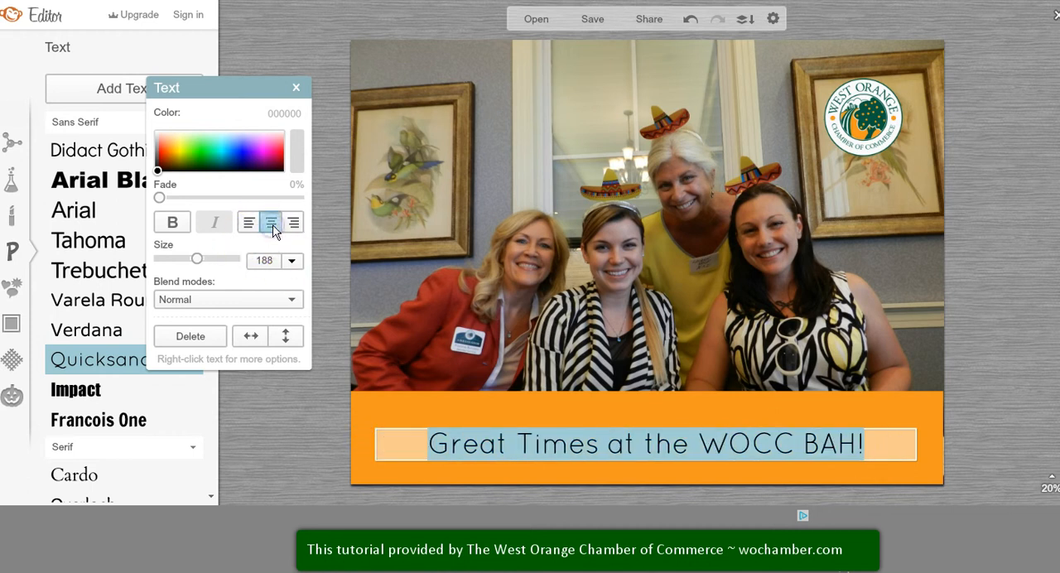
pyautogui.click(174, 222)
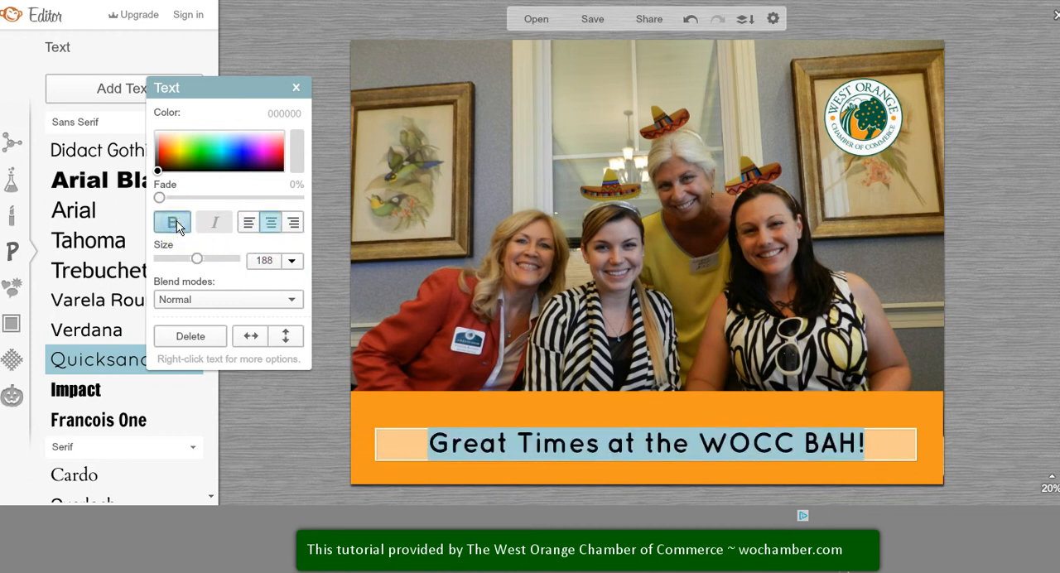
pyautogui.click(289, 263)
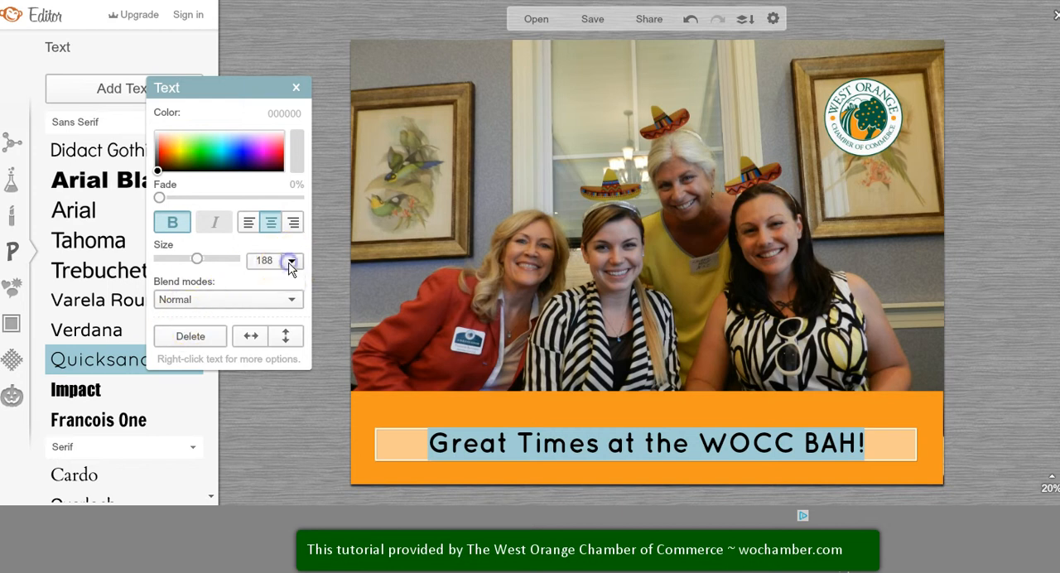
pyautogui.moveTo(295, 299); pyautogui.dragTo(303, 358)
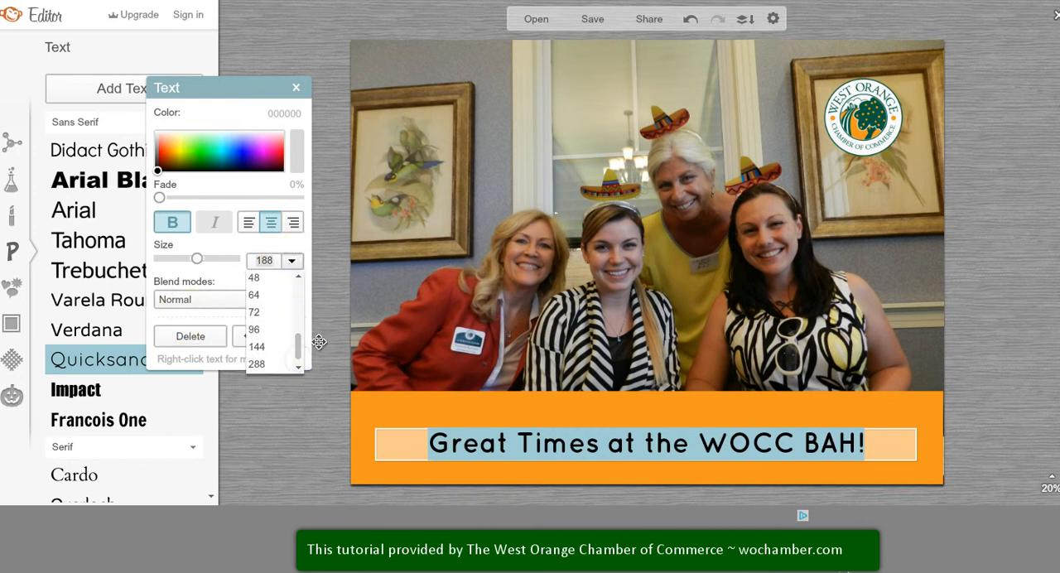
pyautogui.click(321, 343)
# Step: Move the caption slightly up and shorten the orange rectangle from its lower edge into a narrow band around the text
pyautogui.click(659, 441)
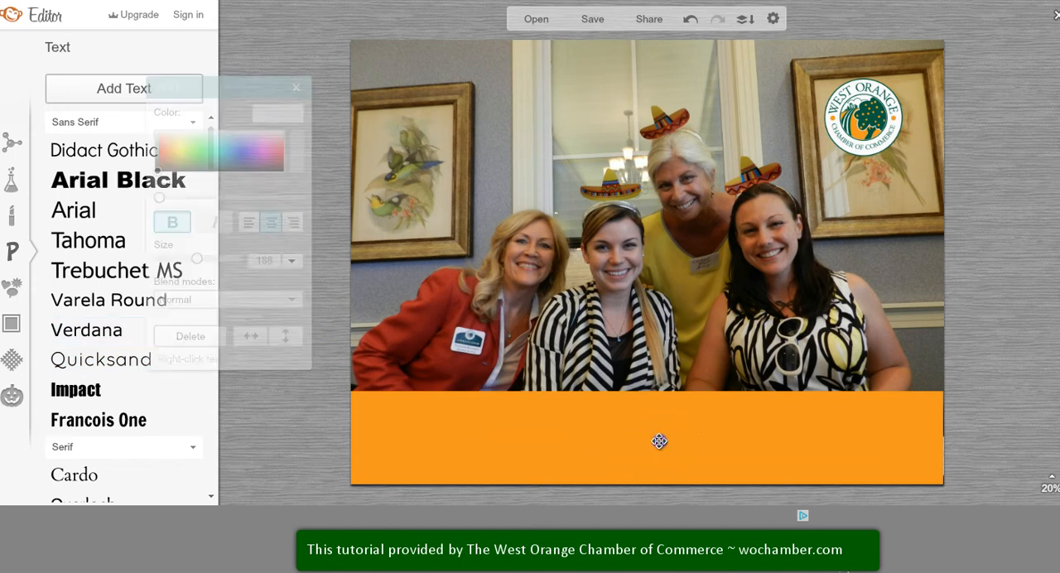
pyautogui.moveTo(661, 438); pyautogui.dragTo(656, 416)
pyautogui.click(653, 480)
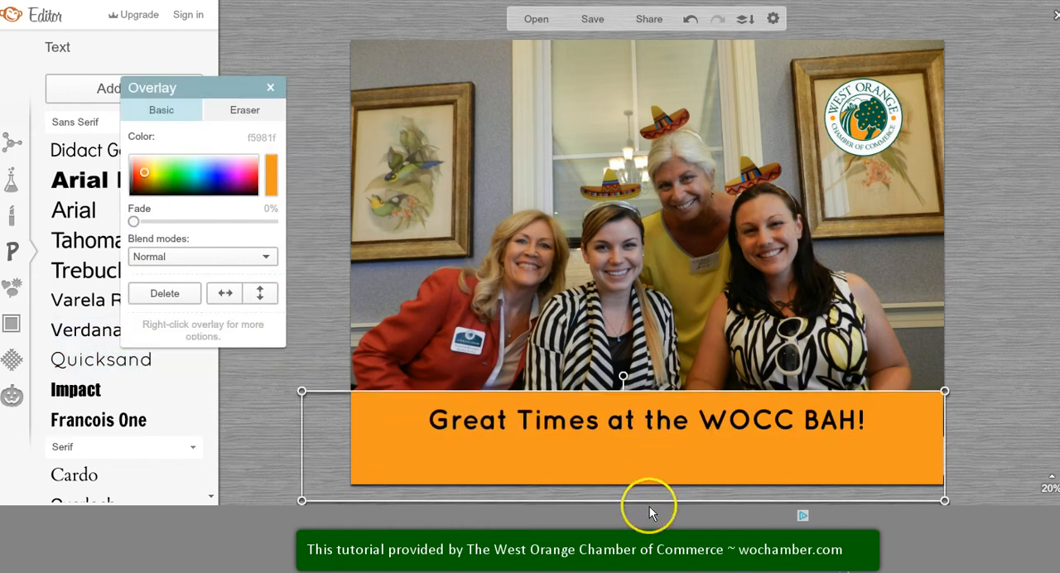
pyautogui.moveTo(651, 499); pyautogui.dragTo(652, 447)
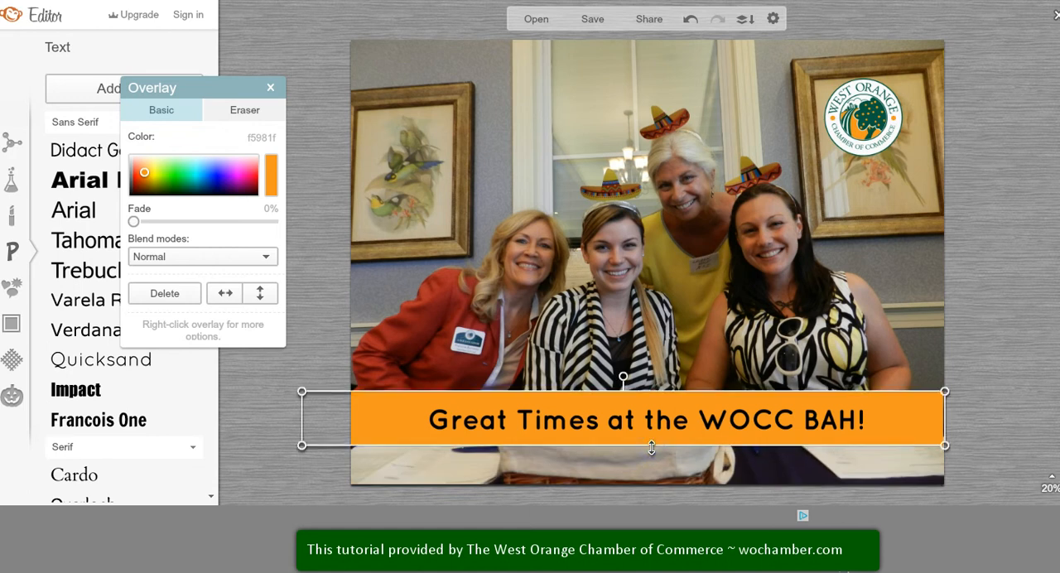
pyautogui.click(669, 350)
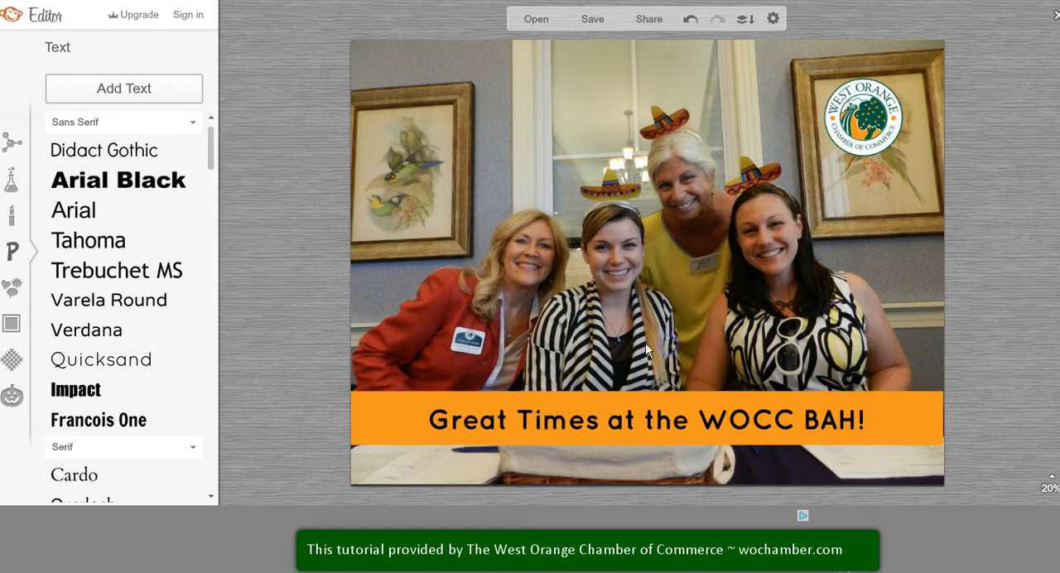
# Step: Crop the photo to 3422 x 2605 without fixed proportions, keeping the logo, the women and the full caption inside
pyautogui.click(11, 144)
pyautogui.click(79, 141)
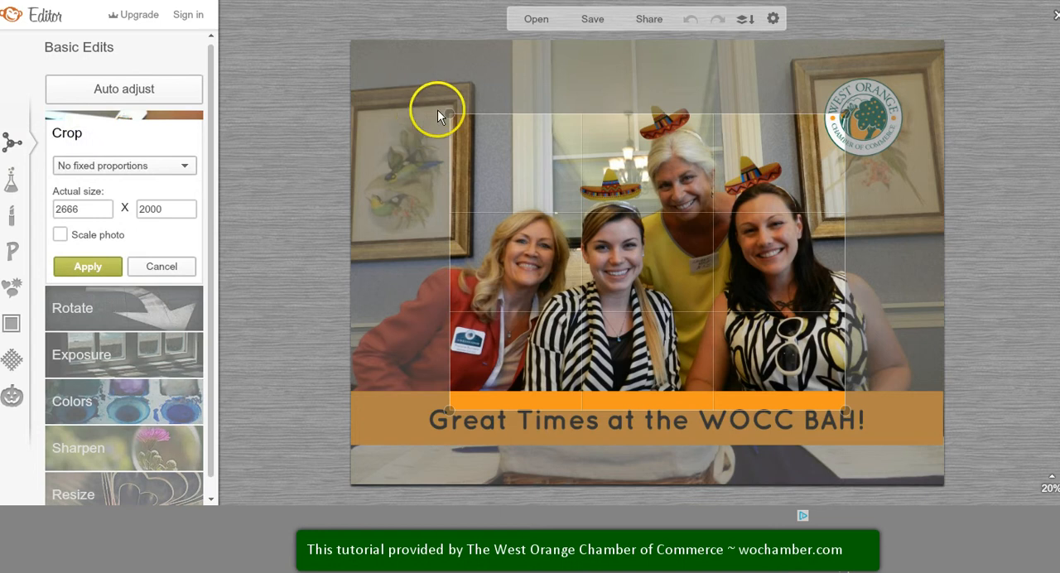
pyautogui.moveTo(427, 88); pyautogui.dragTo(405, 66)
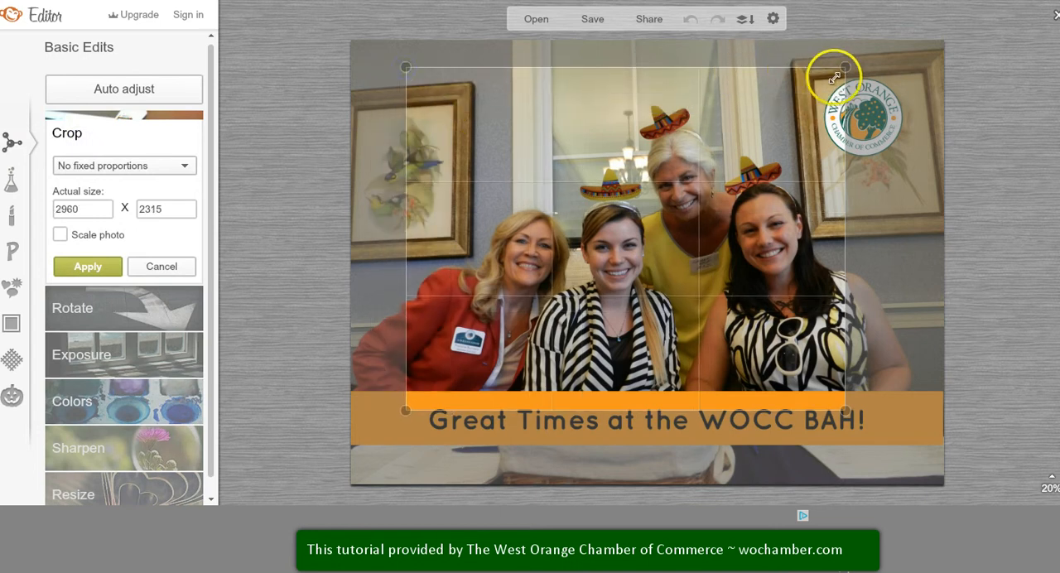
pyautogui.moveTo(846, 92); pyautogui.dragTo(912, 93)
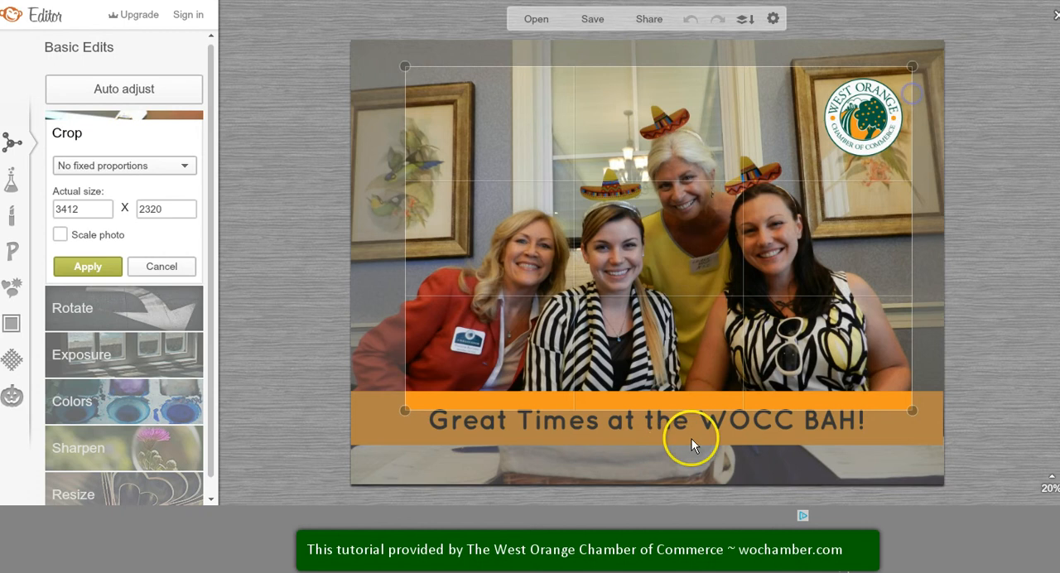
pyautogui.moveTo(691, 410); pyautogui.dragTo(690, 453)
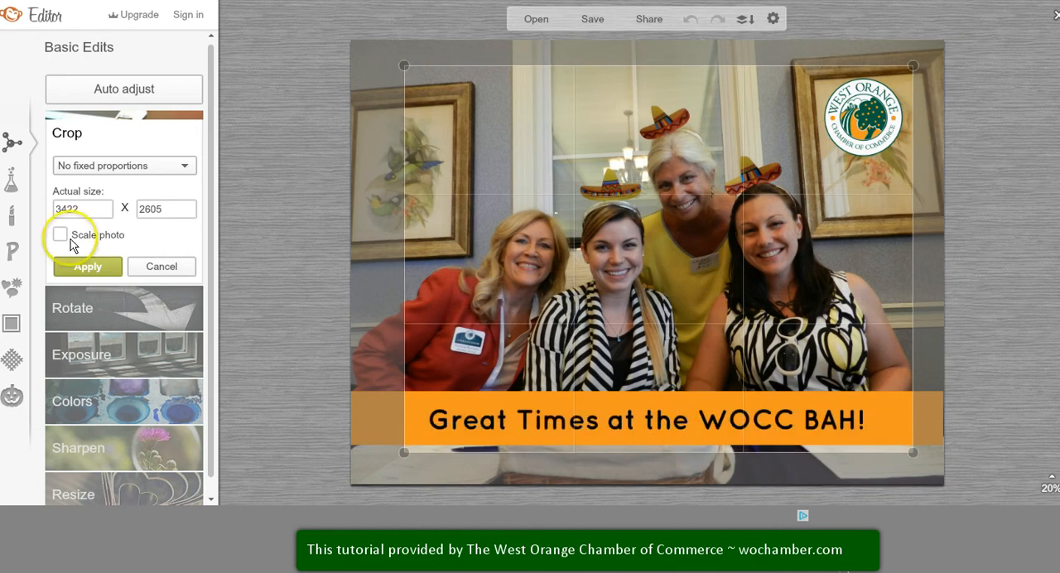
pyautogui.click(100, 268)
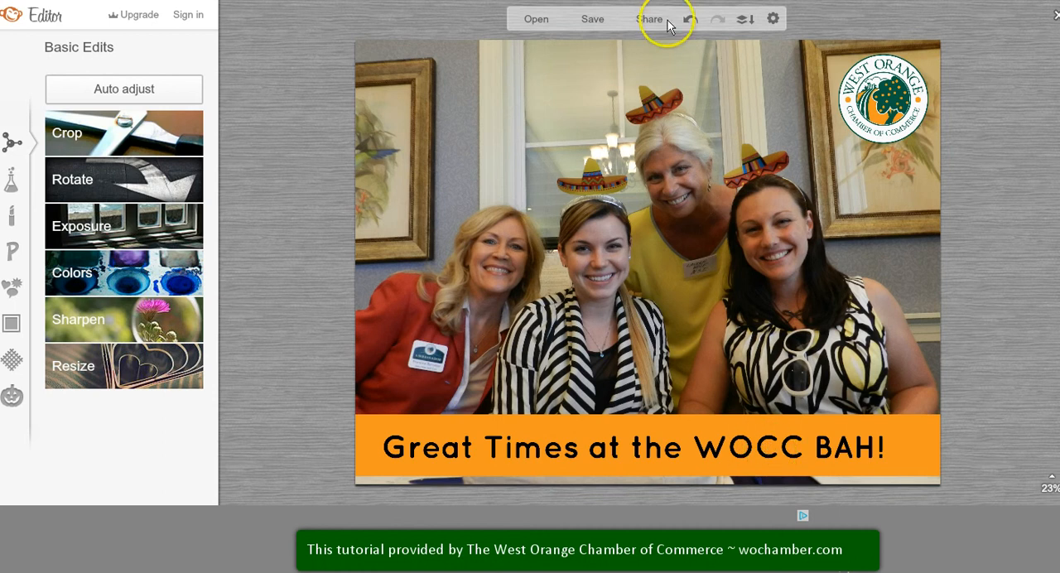
# Step: Prepare the photo for saving as a .jpg in Roger quality with the file name bah
pyautogui.click(593, 20)
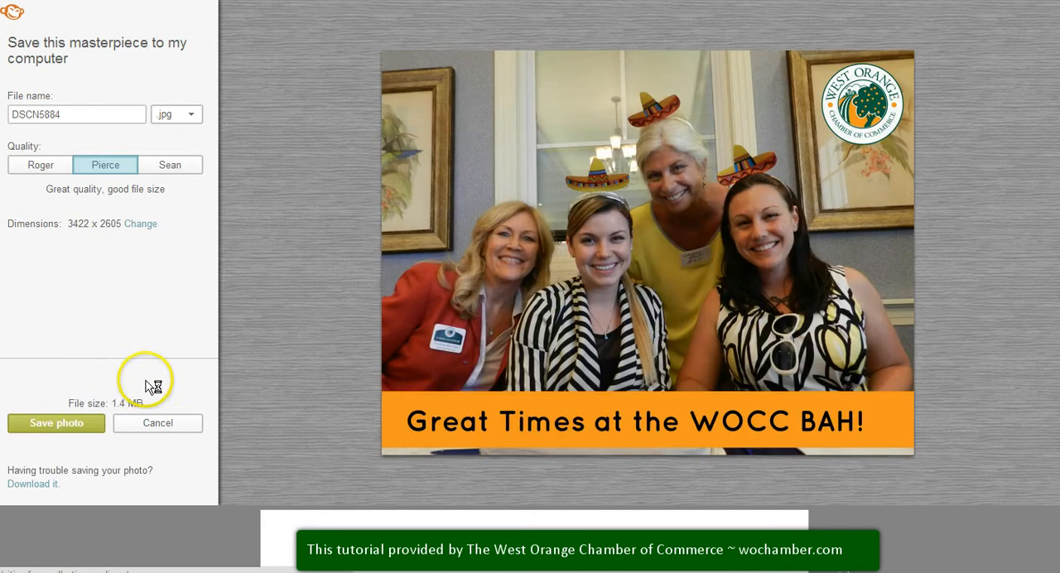
pyautogui.click(40, 166)
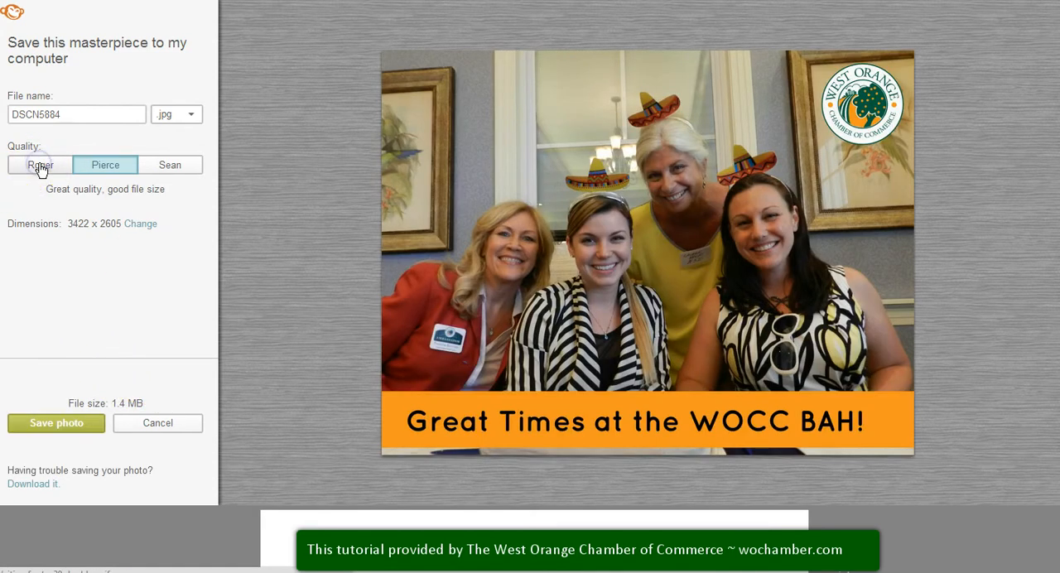
pyautogui.click(79, 118)
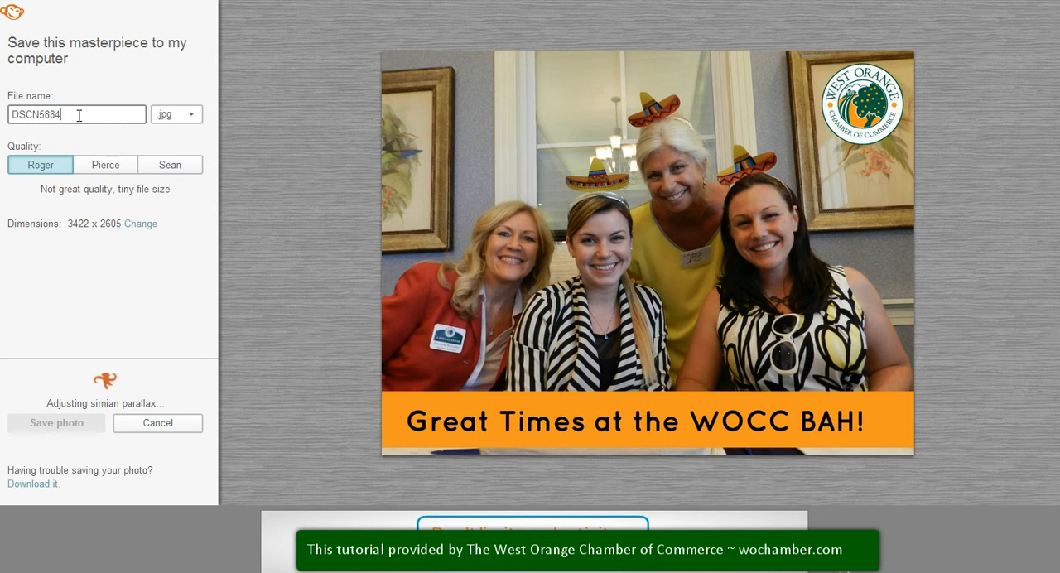
pyautogui.doubleClick(79, 116)
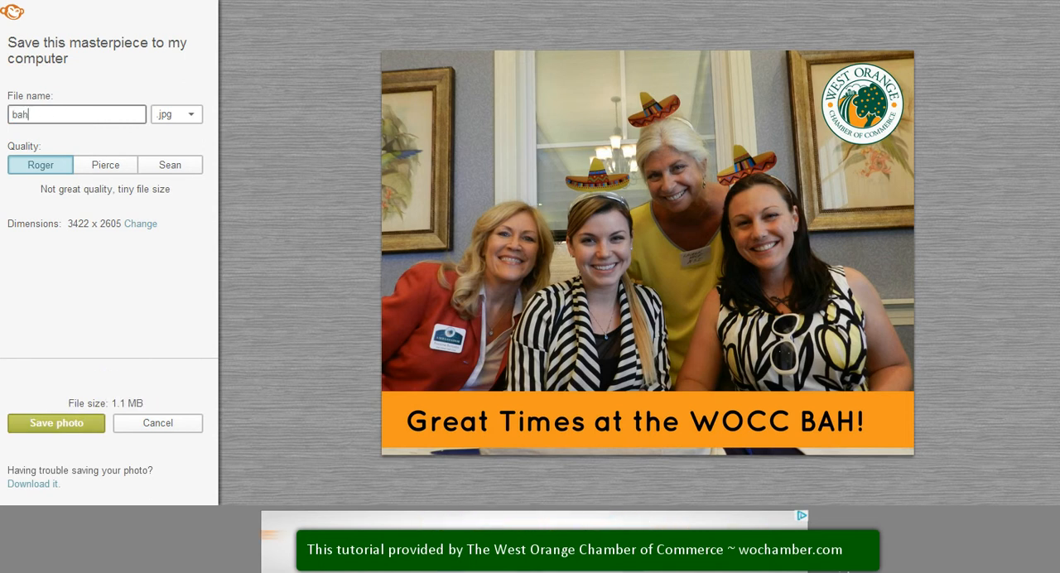
pyautogui.write('bah')
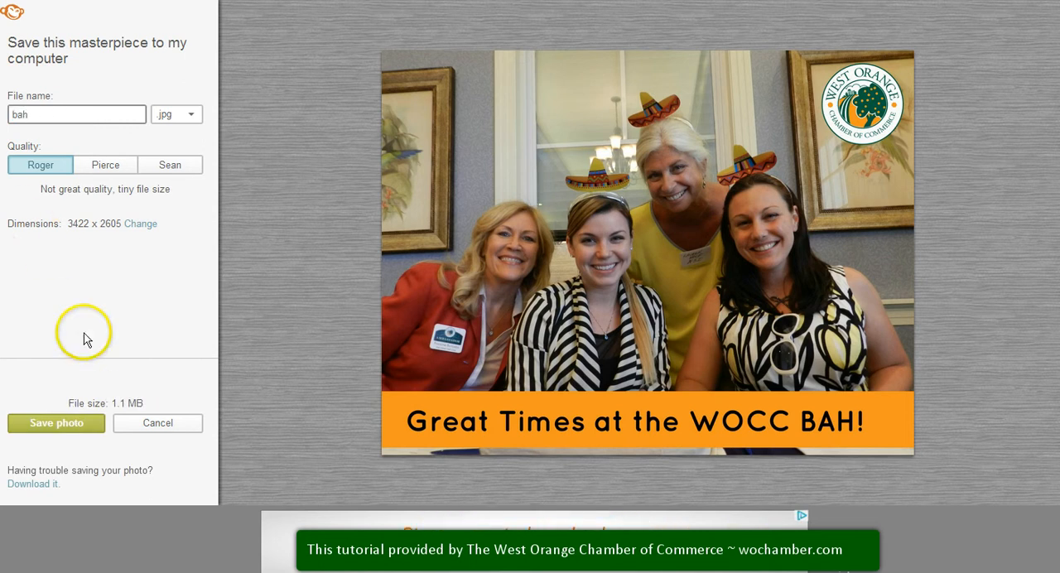
# Step: Save the finished photo to the computer's Pictures library
pyautogui.click(80, 424)
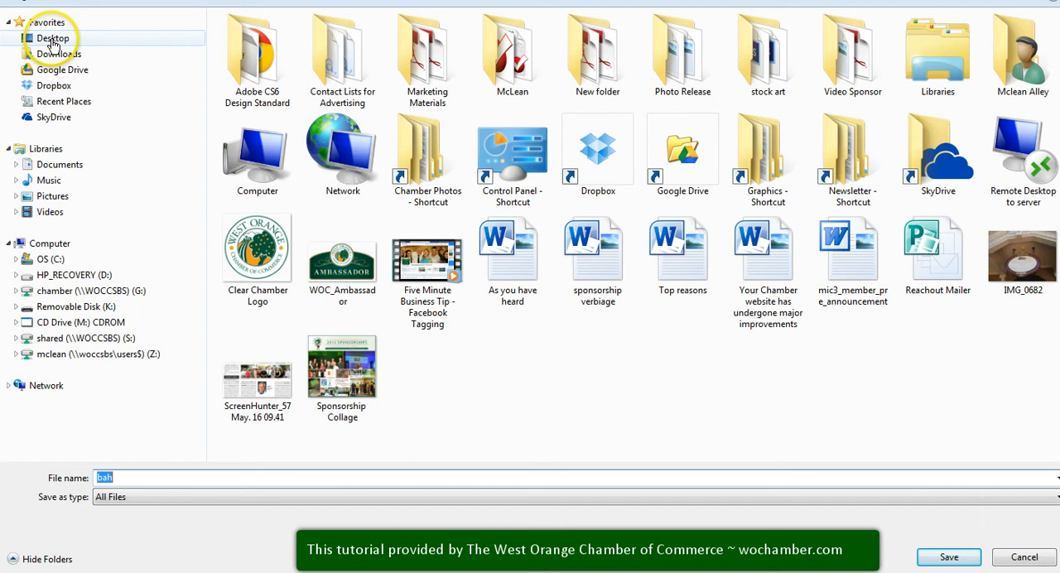
pyautogui.click(53, 42)
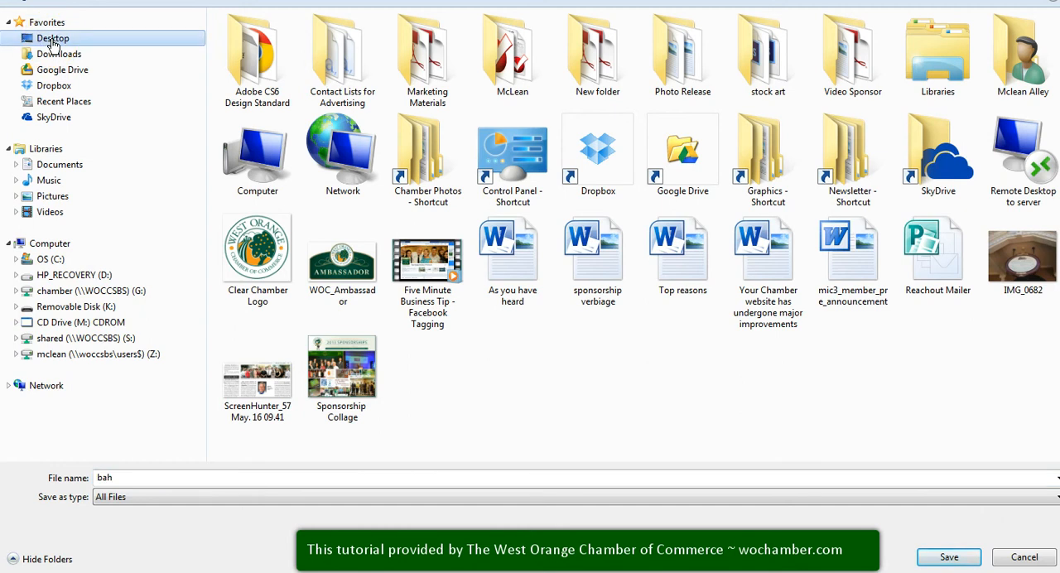
pyautogui.click(53, 199)
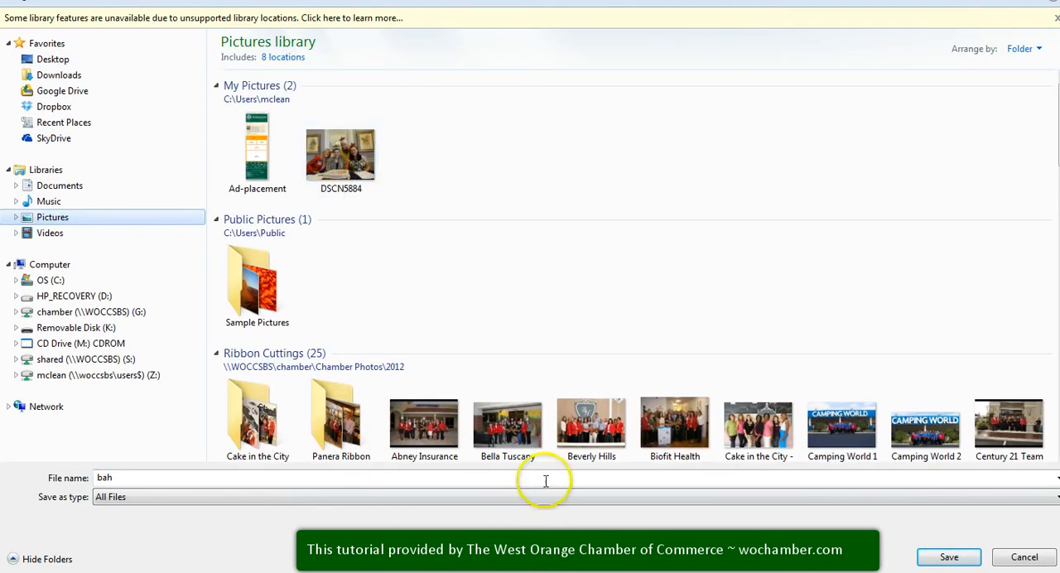
pyautogui.click(944, 555)
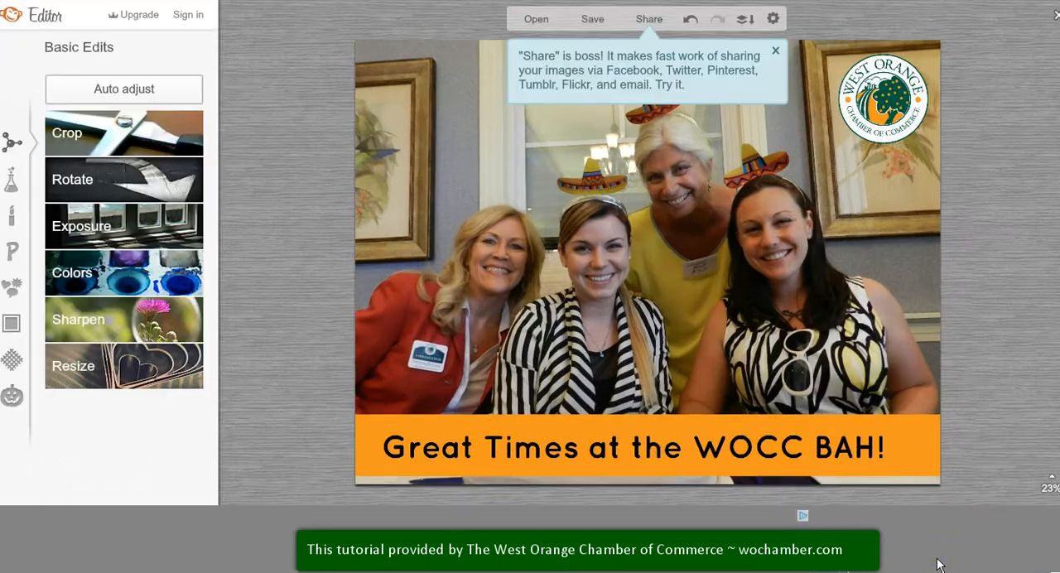
# Step: Share the finished photo to Pinterest only, without a caption, and proceed to the form for creating a pin
pyautogui.click(660, 28)
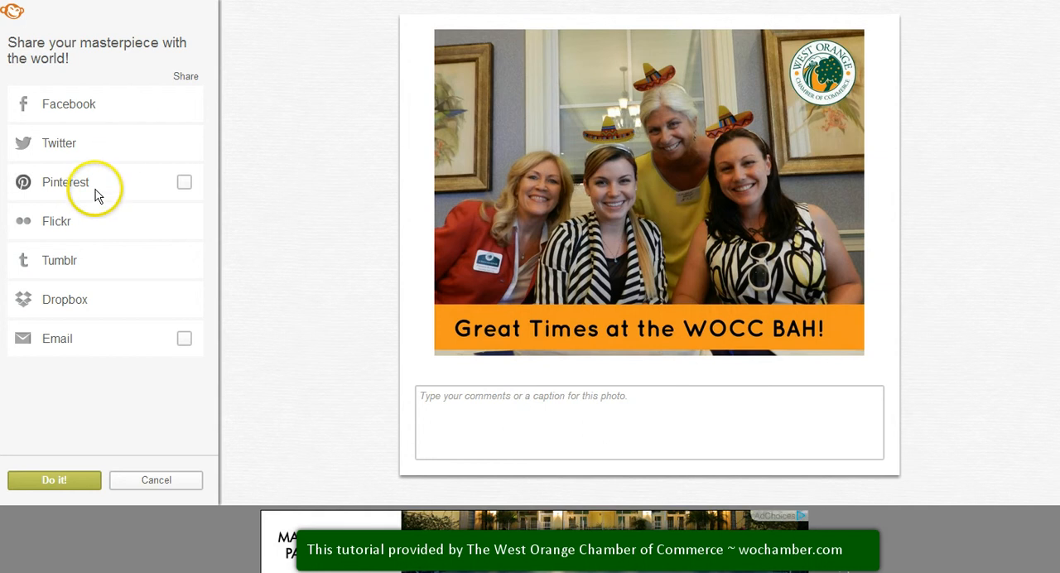
pyautogui.click(185, 181)
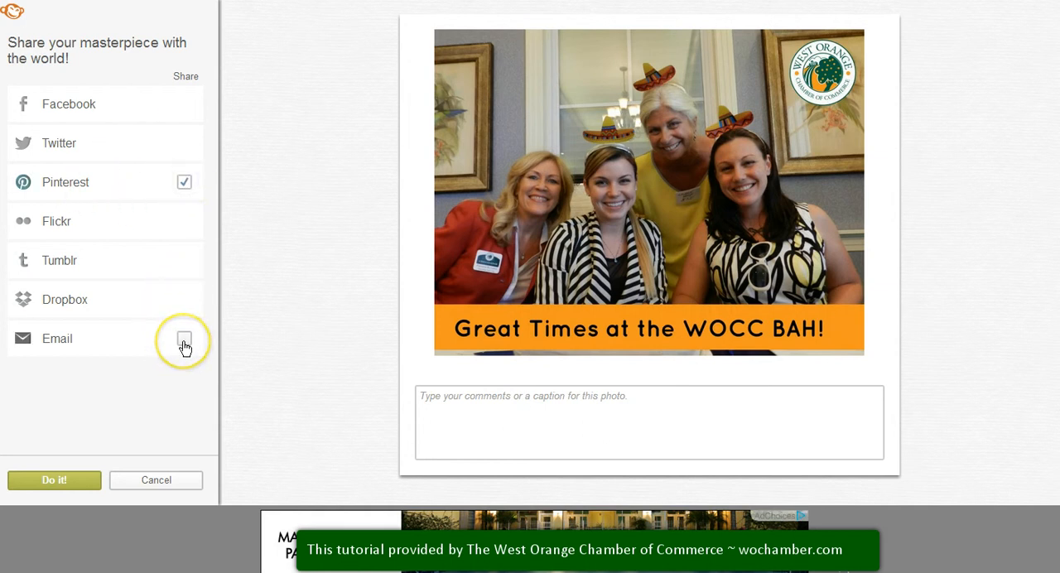
pyautogui.click(73, 487)
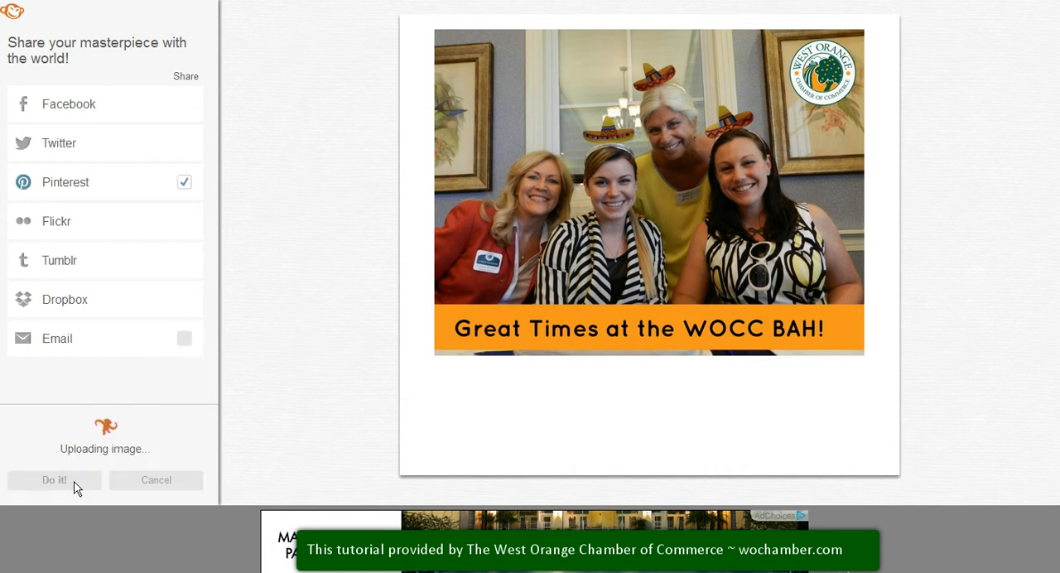
pyautogui.click(201, 99)
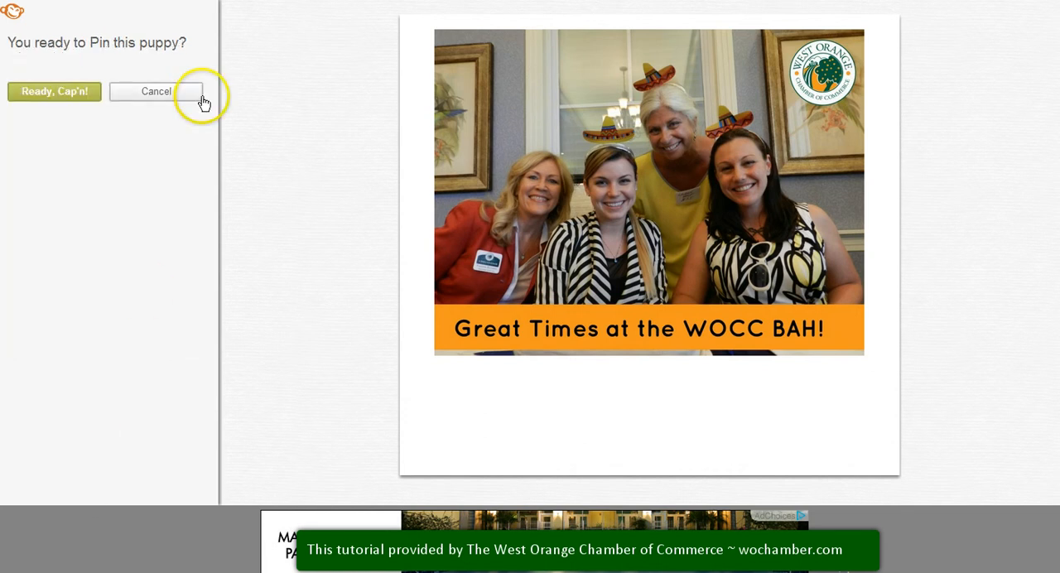
pyautogui.click(160, 99)
pyautogui.click(82, 92)
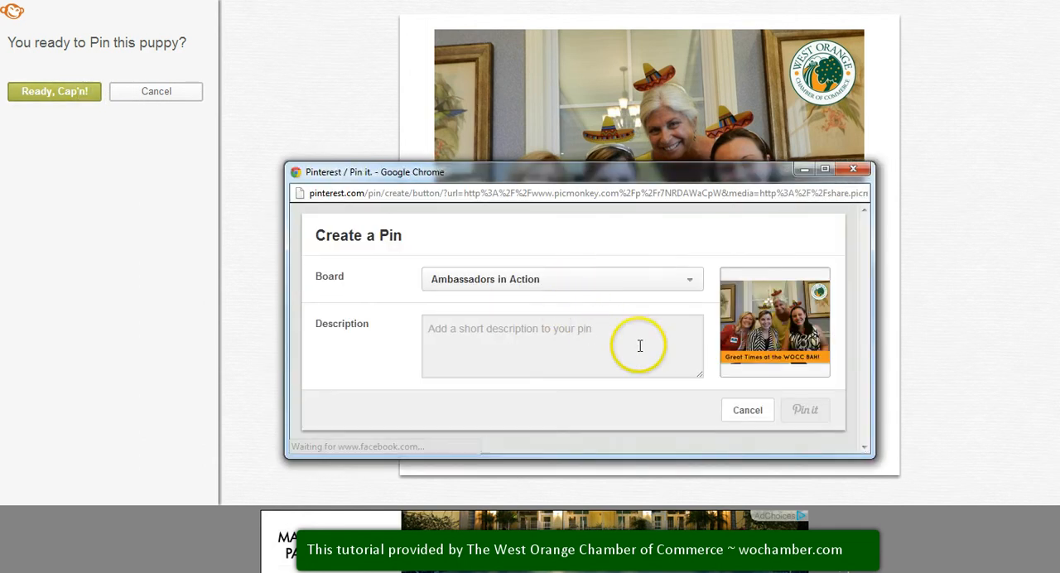
# Step: Pin the photo to the Chamber Events board with the description "BAH at Serenades!"
pyautogui.click(692, 282)
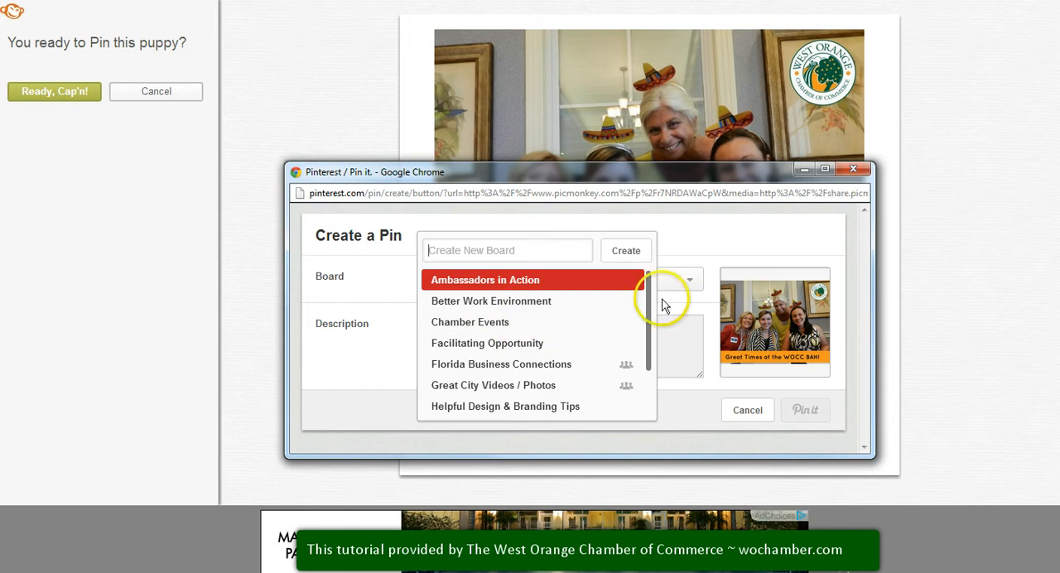
pyautogui.click(495, 328)
pyautogui.click(504, 340)
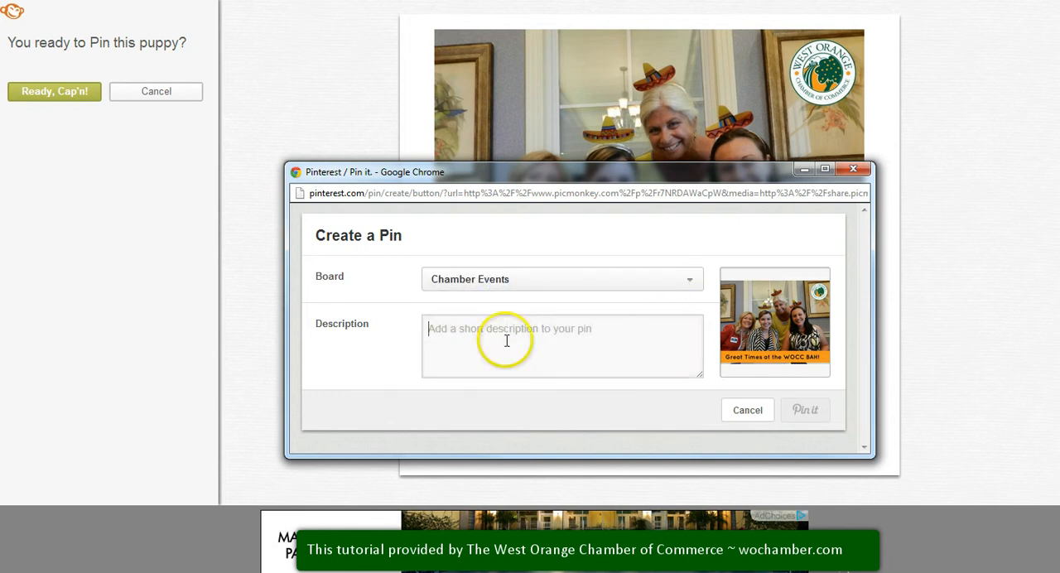
pyautogui.write('BAH at Serenades!')
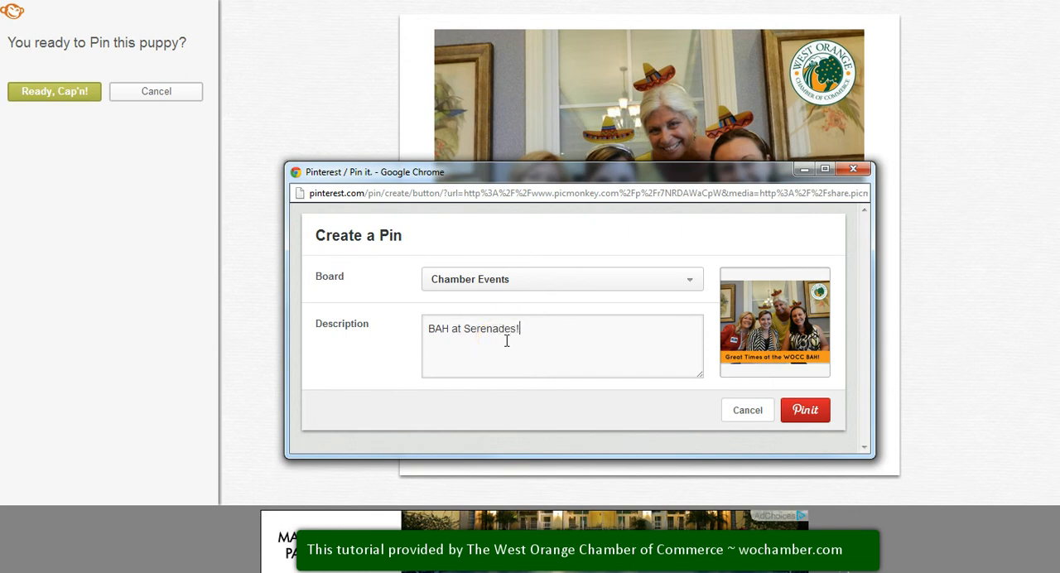
pyautogui.click(800, 413)
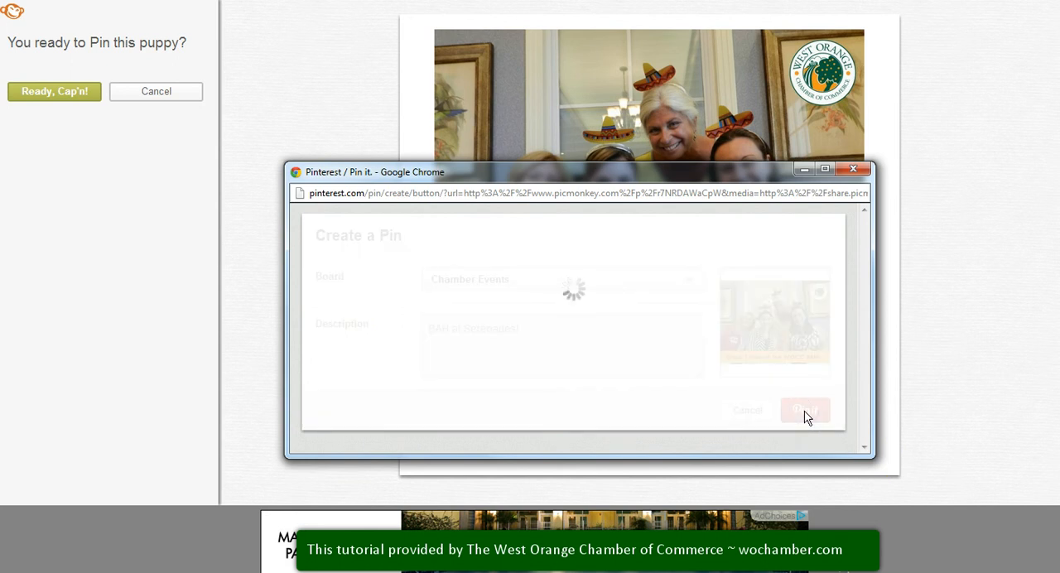
# Step: Close the Pinterest window, finish the sharing and exit the photo editor to the home page
pyautogui.click(775, 277)
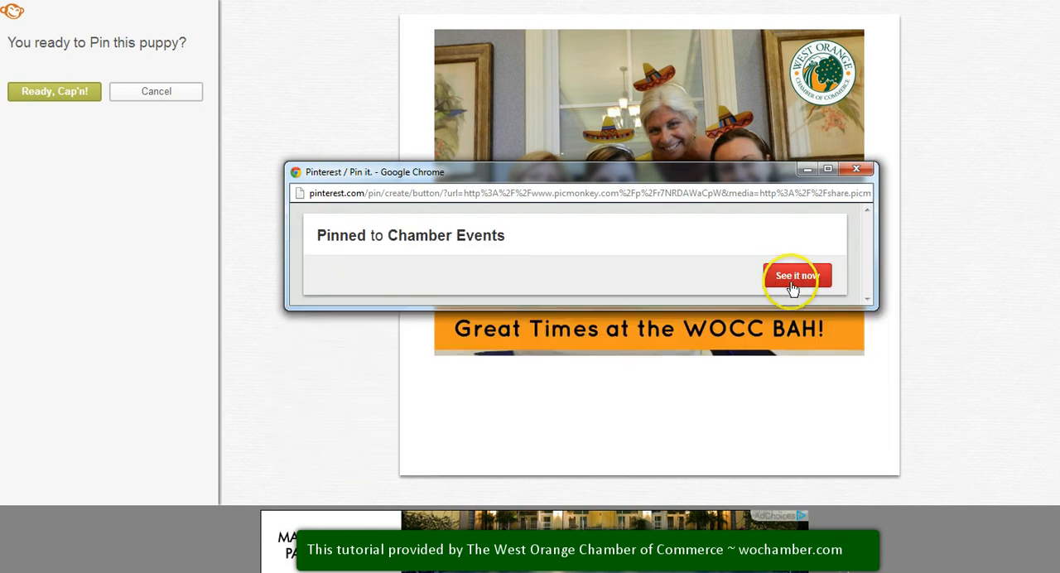
pyautogui.click(853, 170)
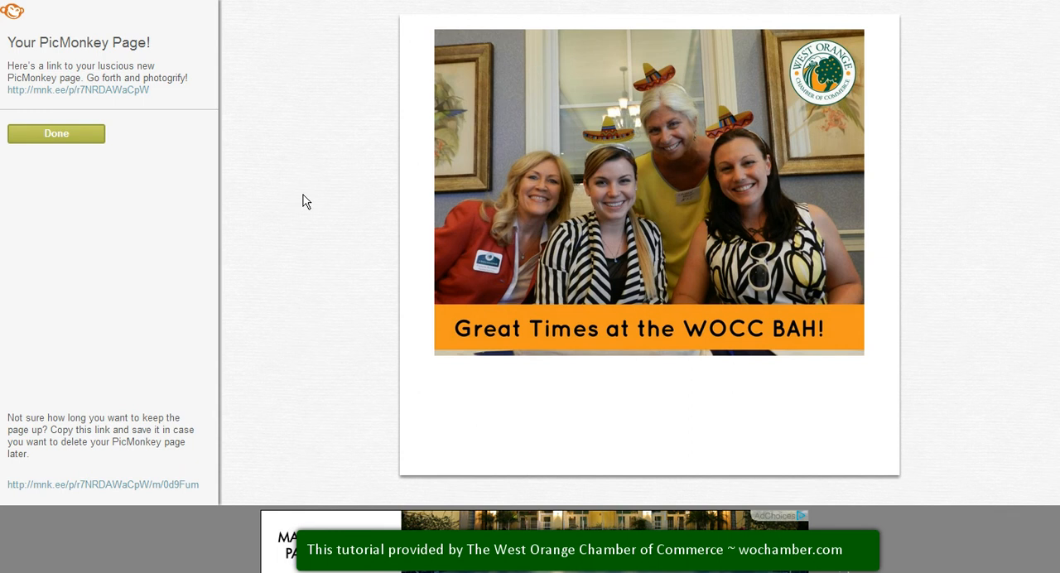
pyautogui.click(95, 134)
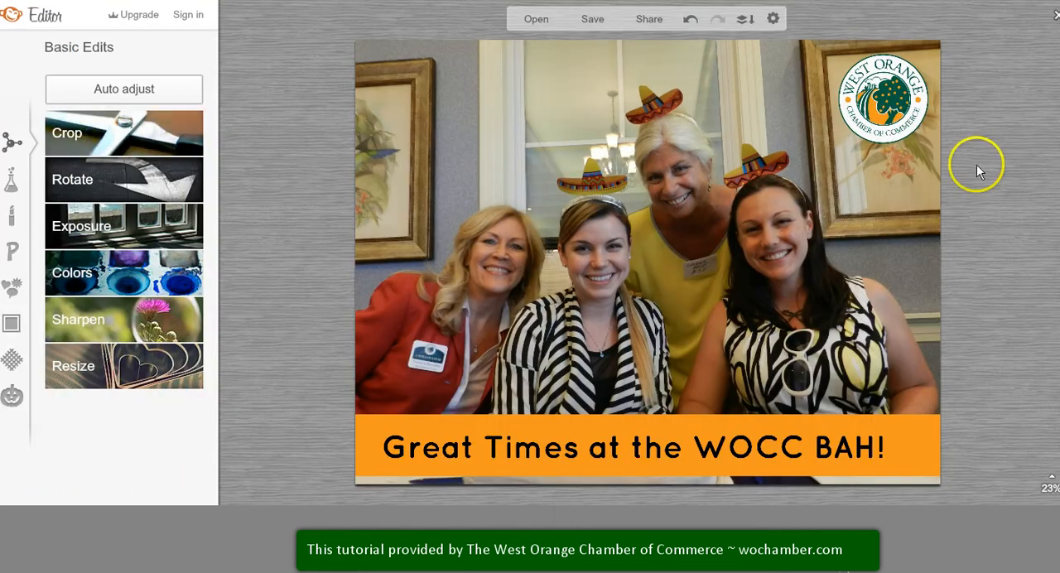
pyautogui.click(1053, 14)
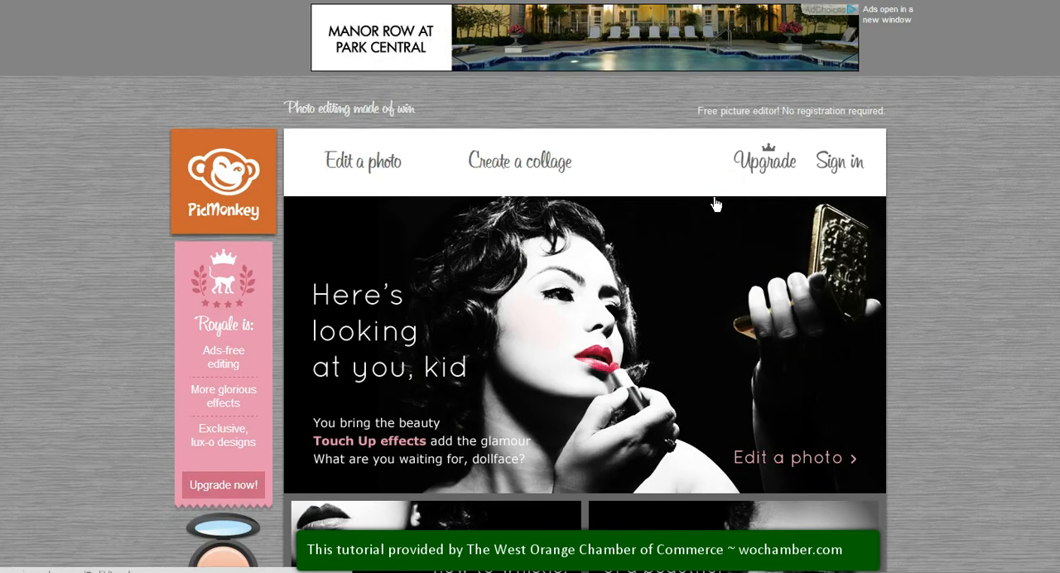
pyautogui.click(537, 268)
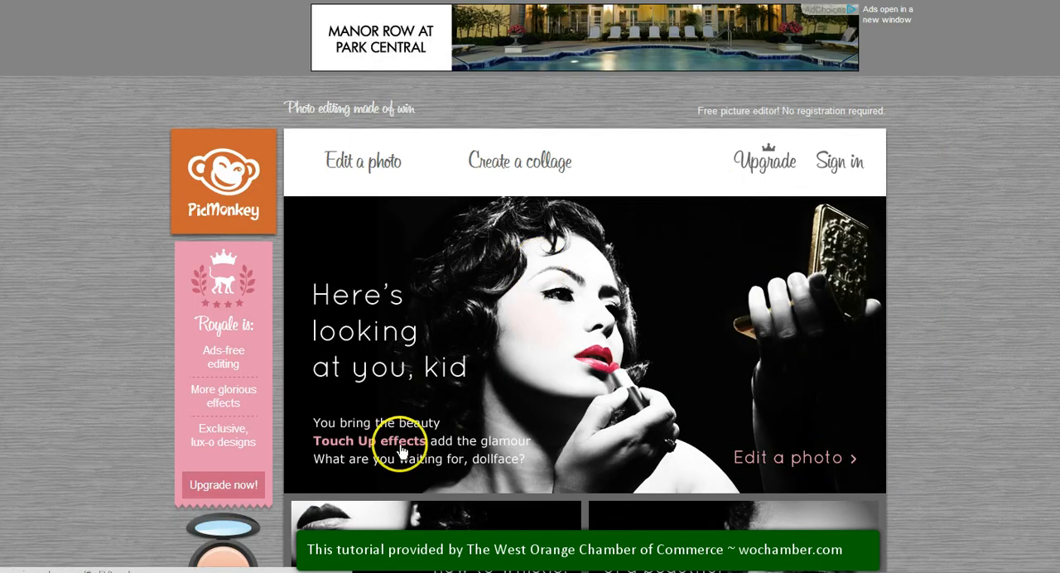